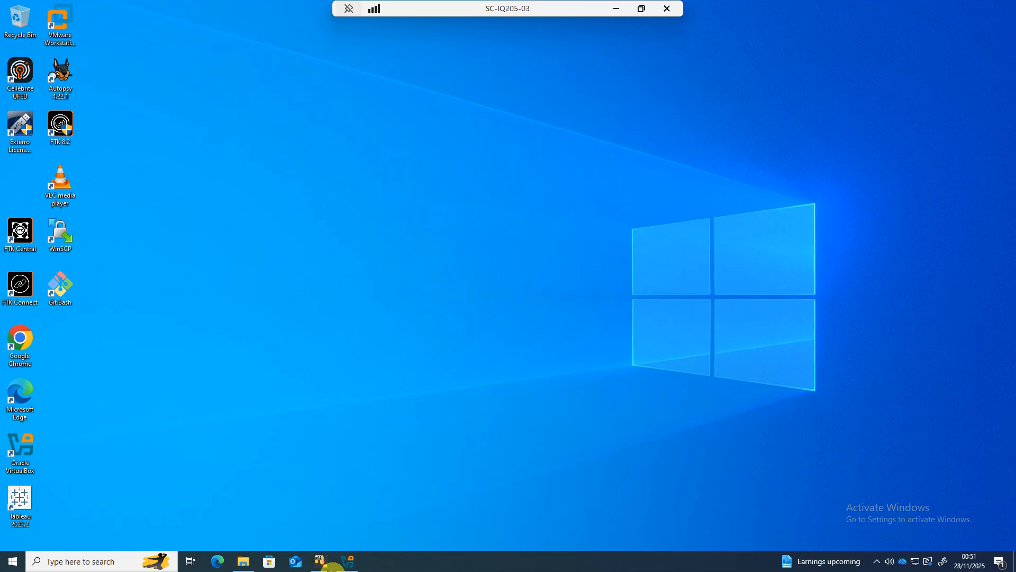
Step: Switch to the A-GUI virtual machine and launch SmartConsole R81.20
mouse_move(330, 567)
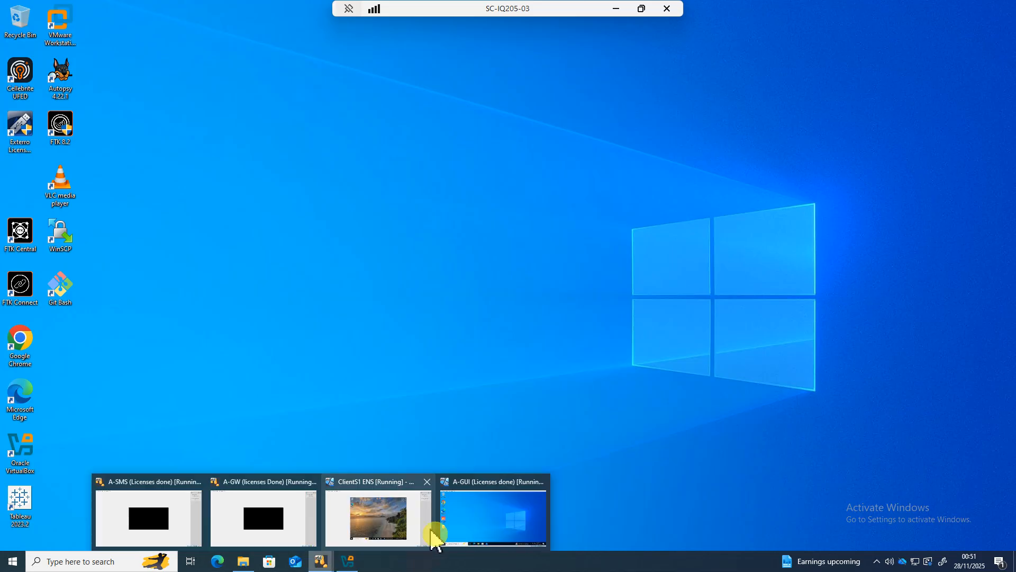
left_click(479, 513)
left_click(41, 288)
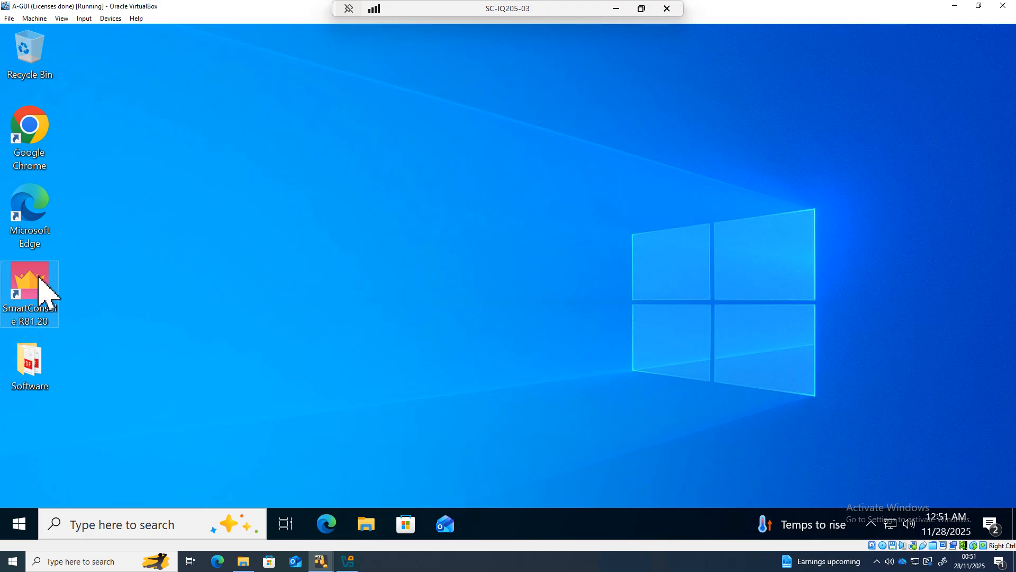
double_click(41, 287)
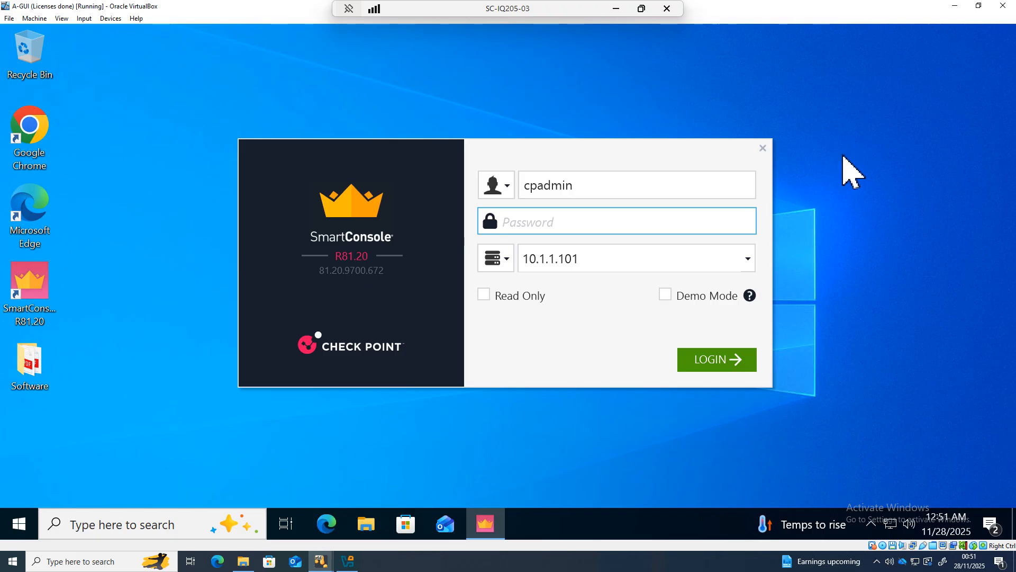
Step: Enter the account password, log in to the management server at 10.1.1.101, and dismiss the disk space notice
type("•")
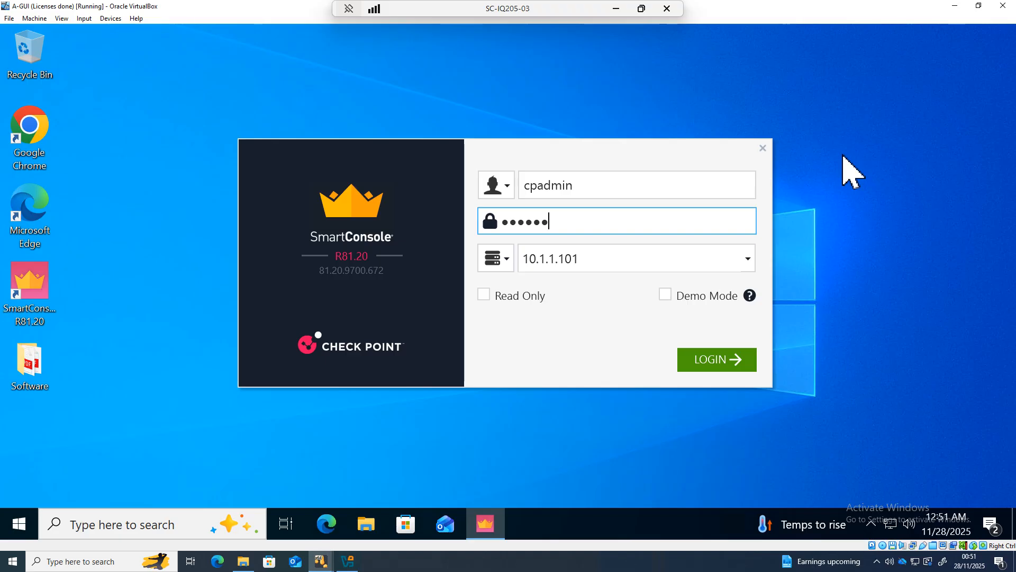
left_click(703, 364)
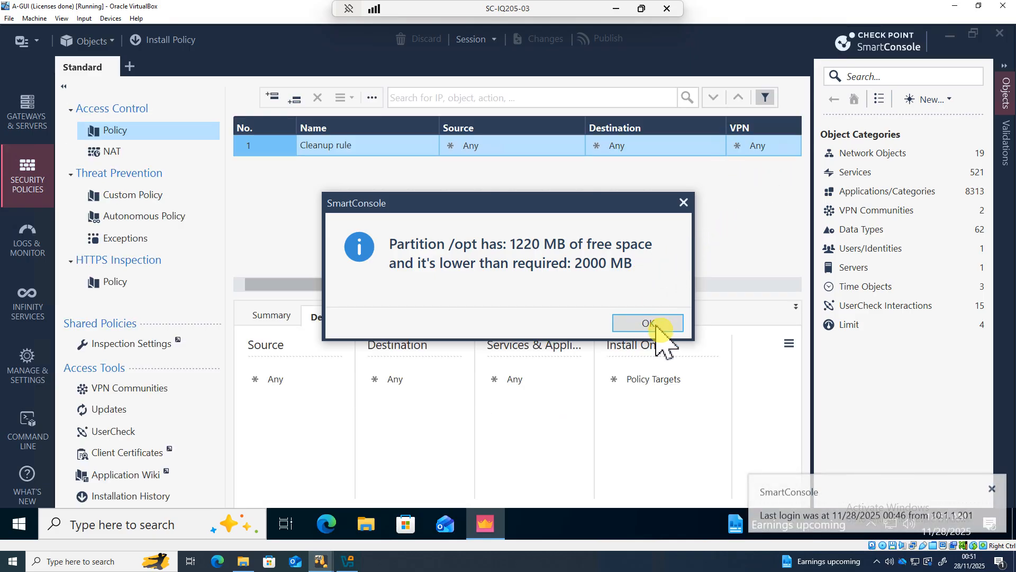
left_click(684, 202)
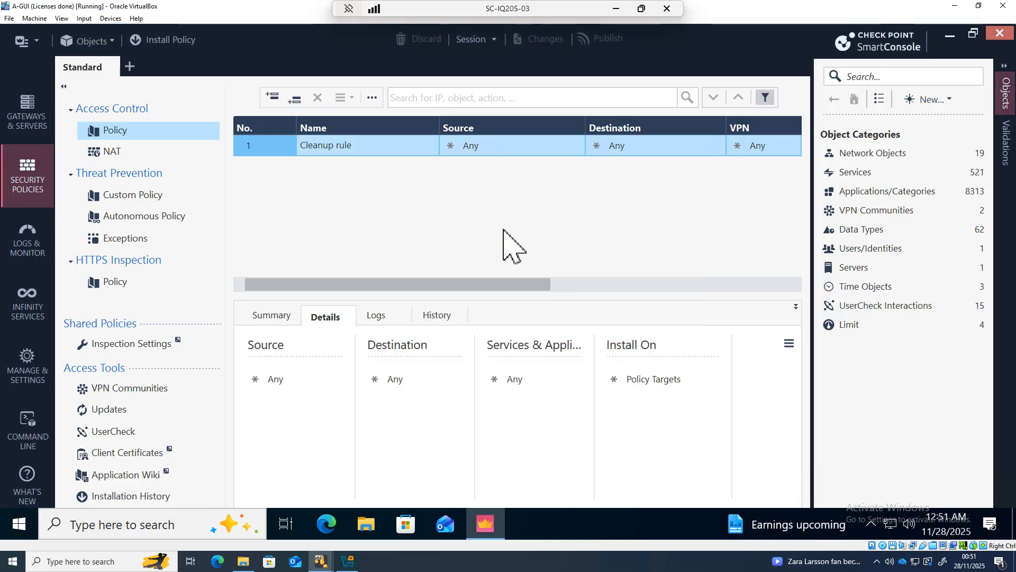
Step: In the Access Control policy, add a new rule above the Cleanup rule
left_click(21, 192)
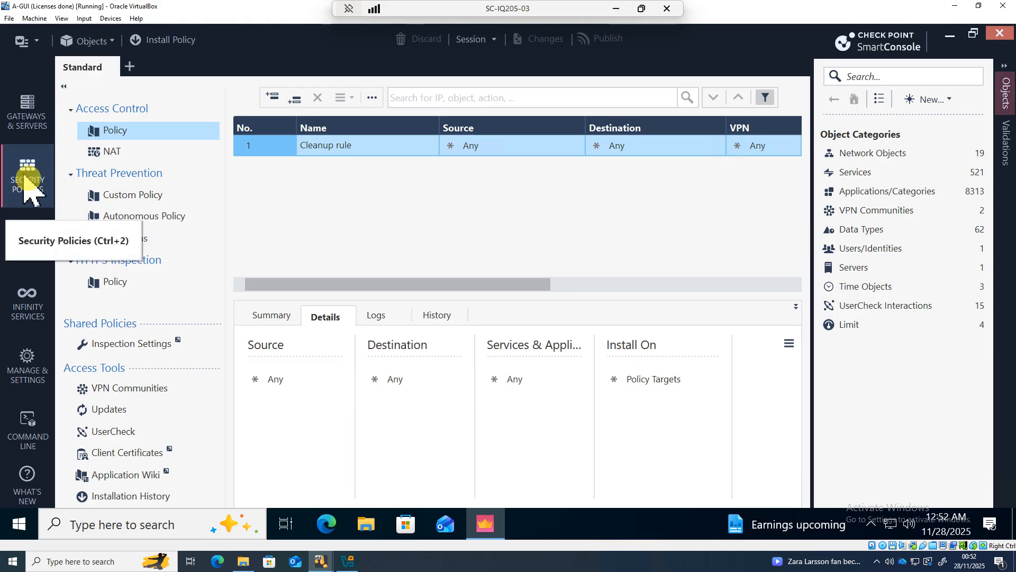
left_click(123, 128)
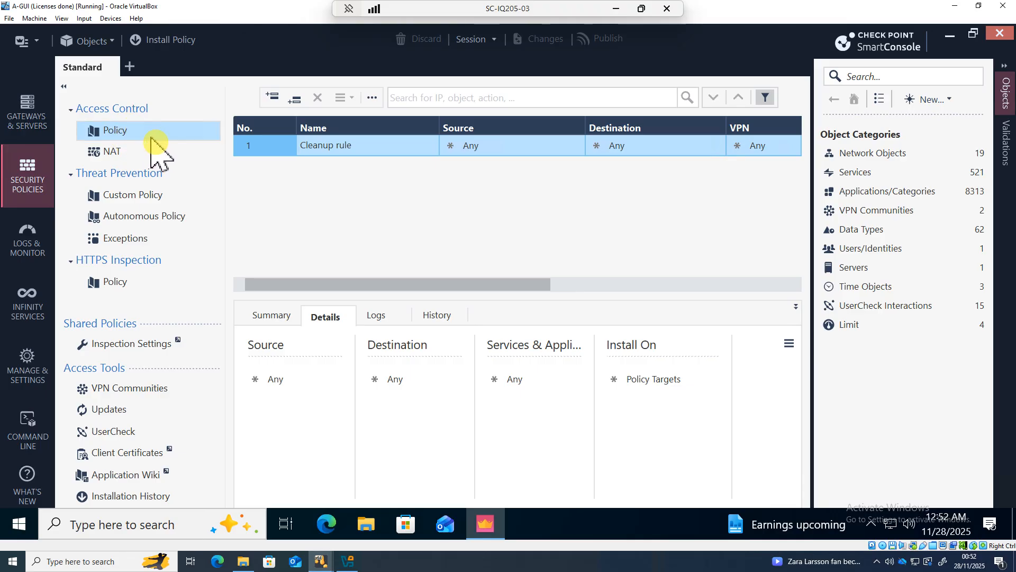
left_click(320, 150)
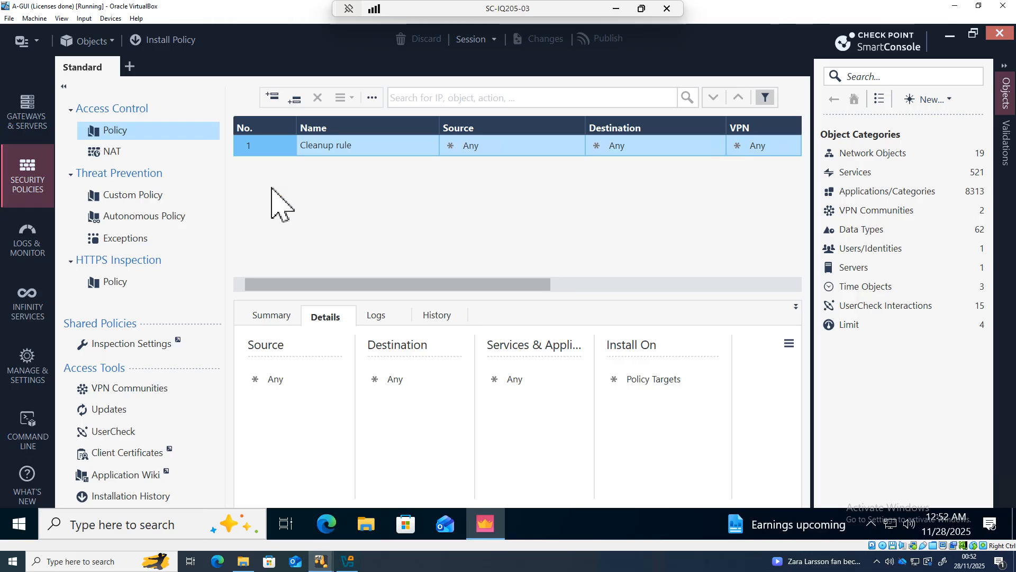
left_click(265, 147)
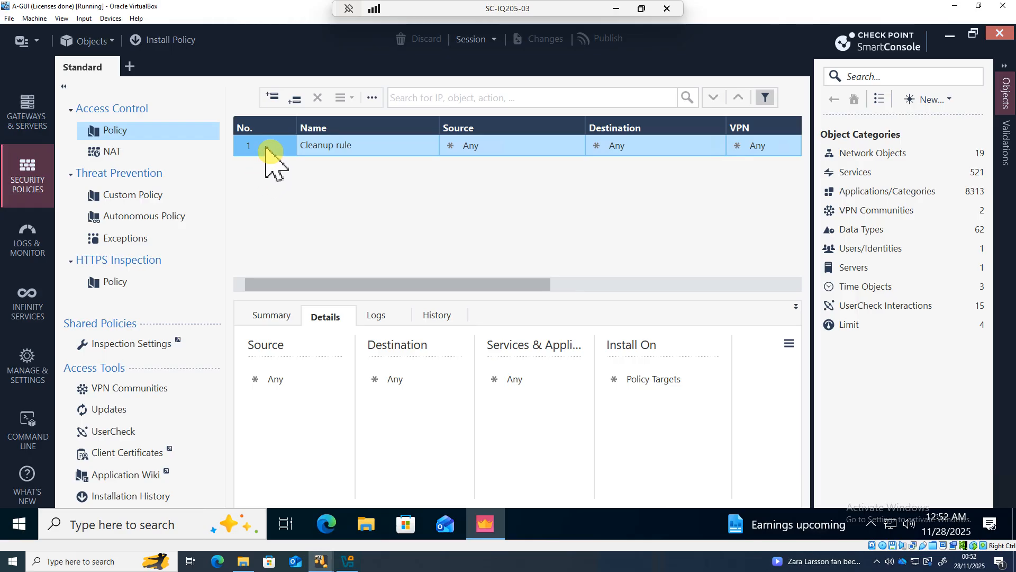
right_click(268, 154)
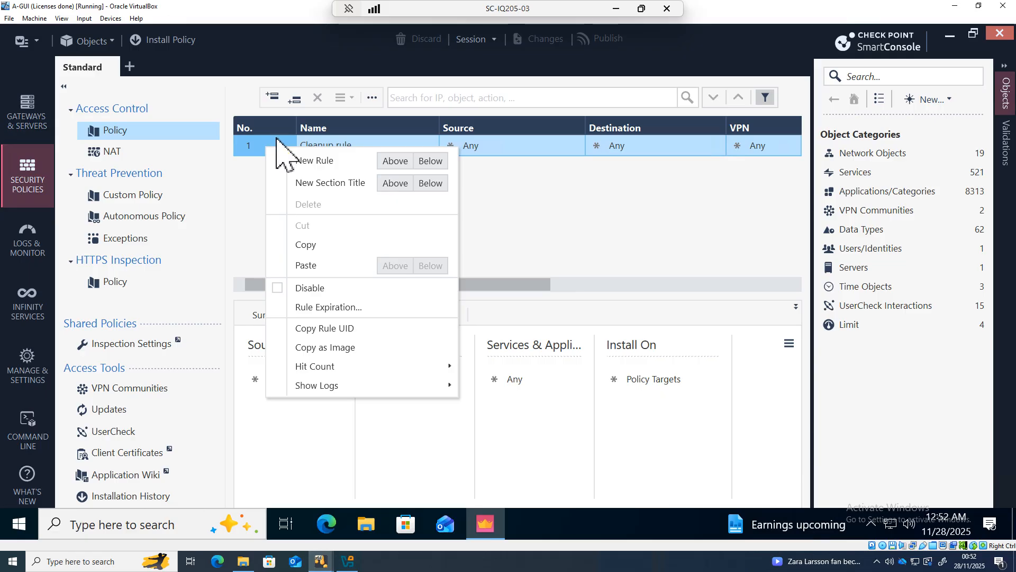
left_click(398, 162)
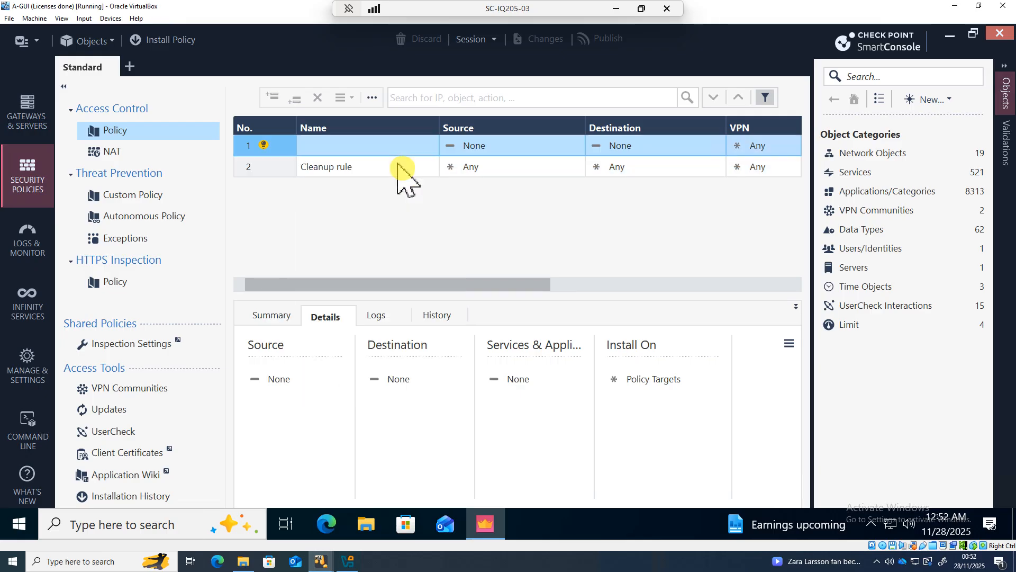
Step: Name the new first rule "A-GUI Con A_GW"
right_click(325, 147)
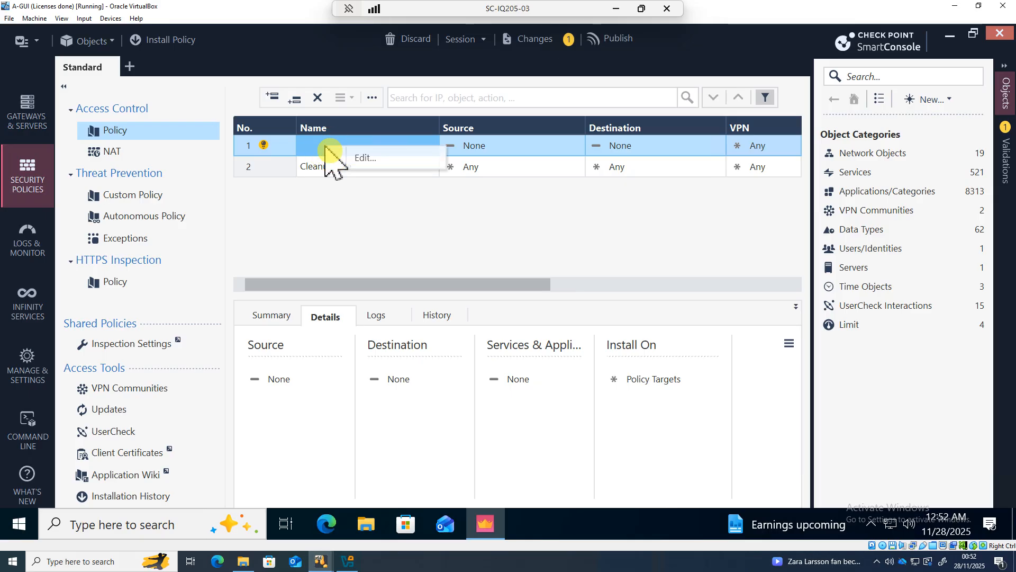
left_click(366, 158)
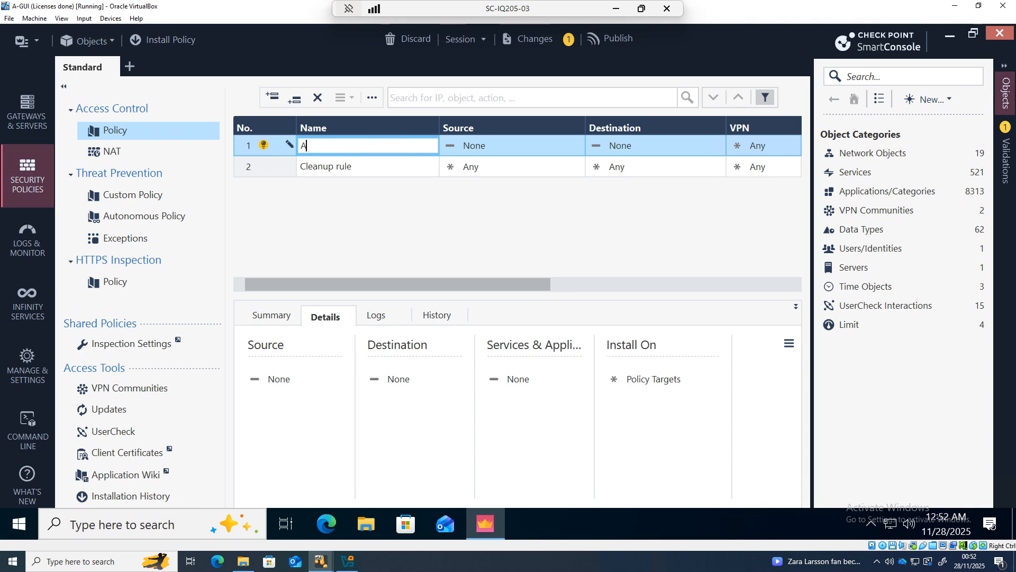
type("A-GUI C")
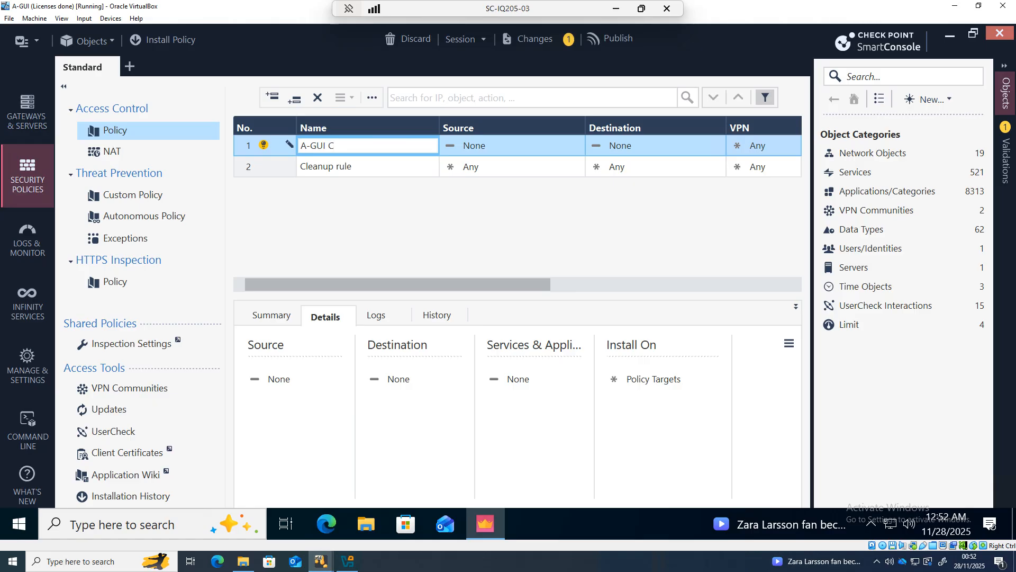
type("n A_GW")
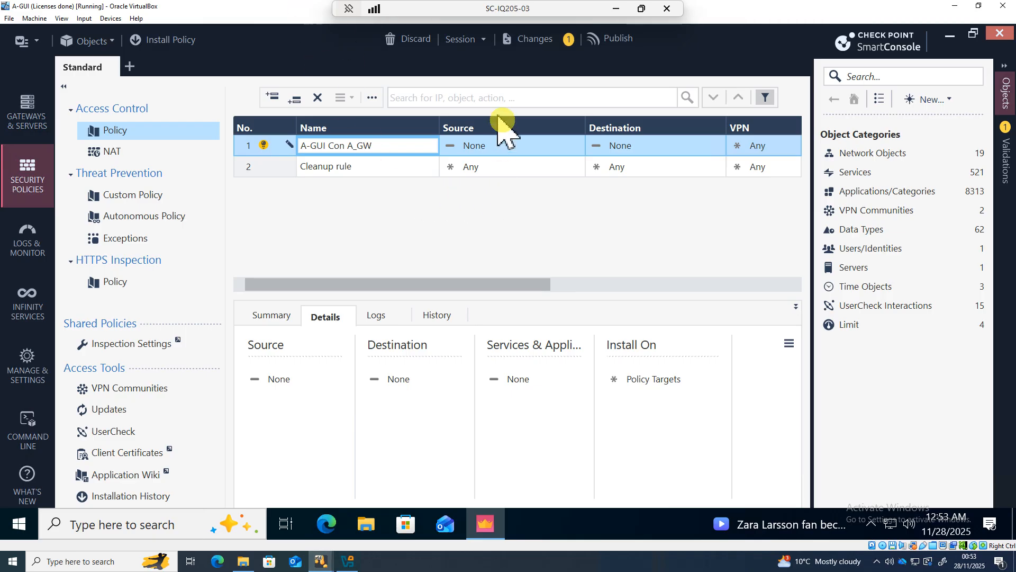
left_click(497, 146)
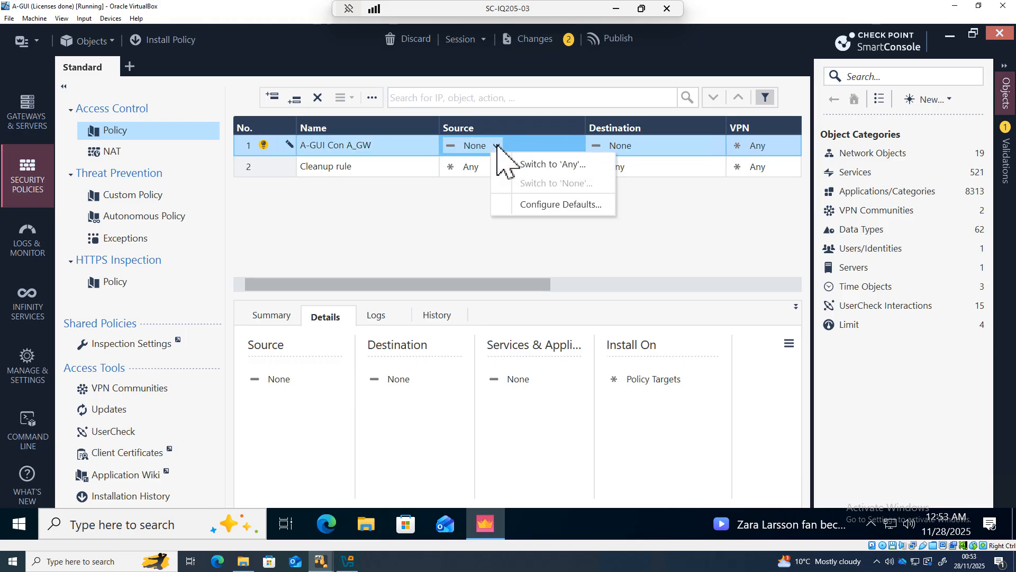
left_click(528, 147)
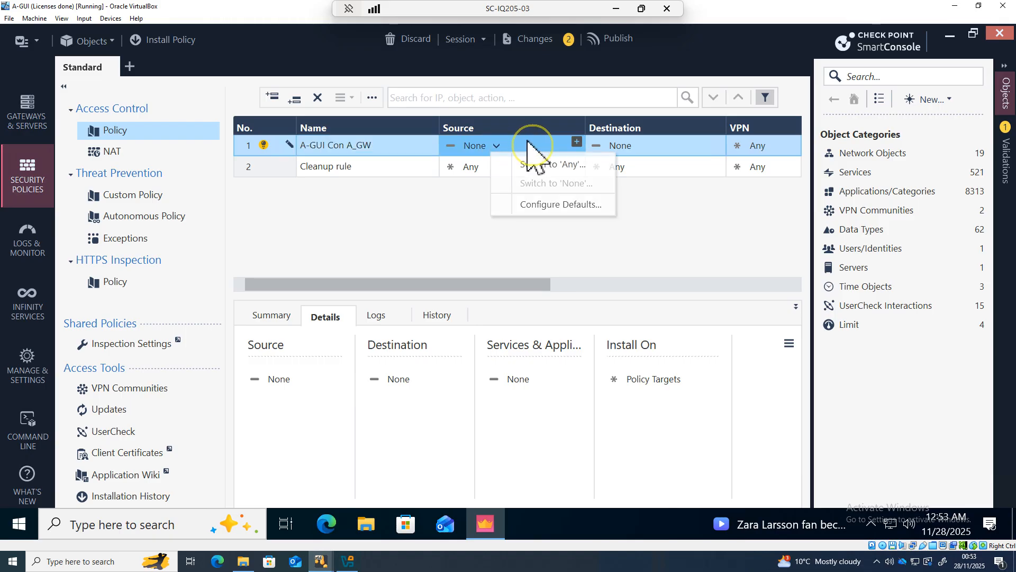
left_click(577, 142)
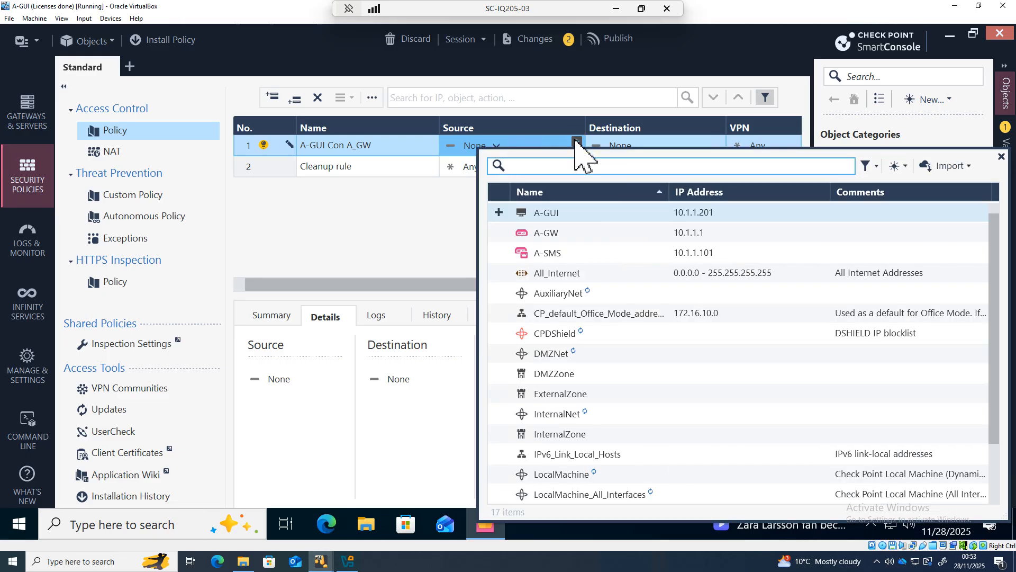
left_click(499, 213)
left_click(499, 213)
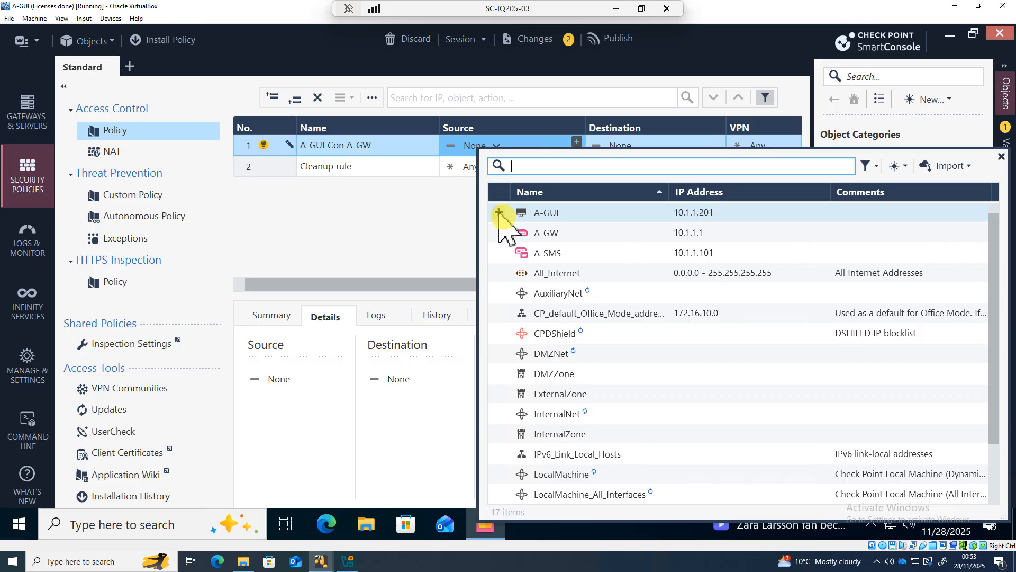
left_click(499, 213)
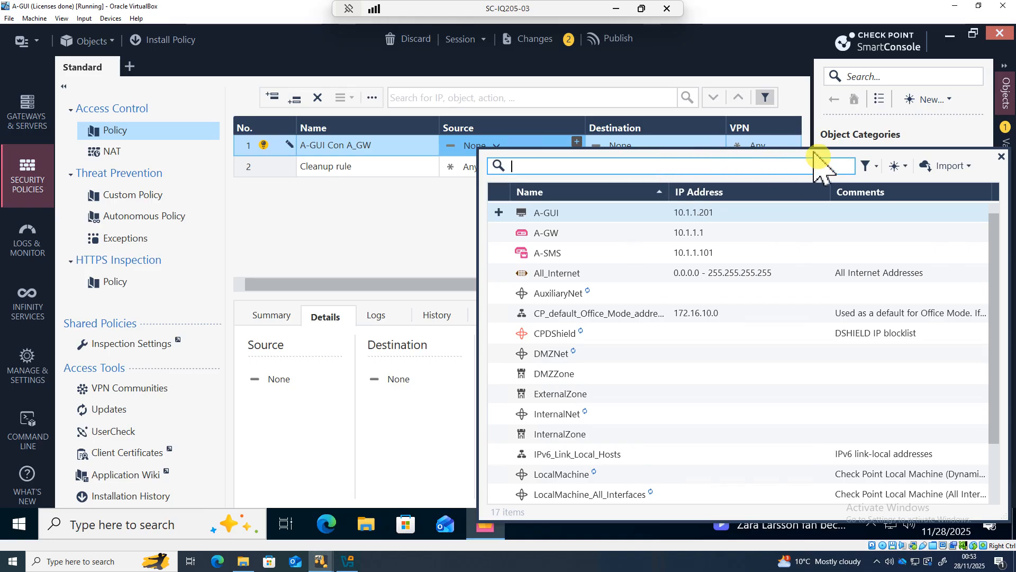
left_click(1002, 156)
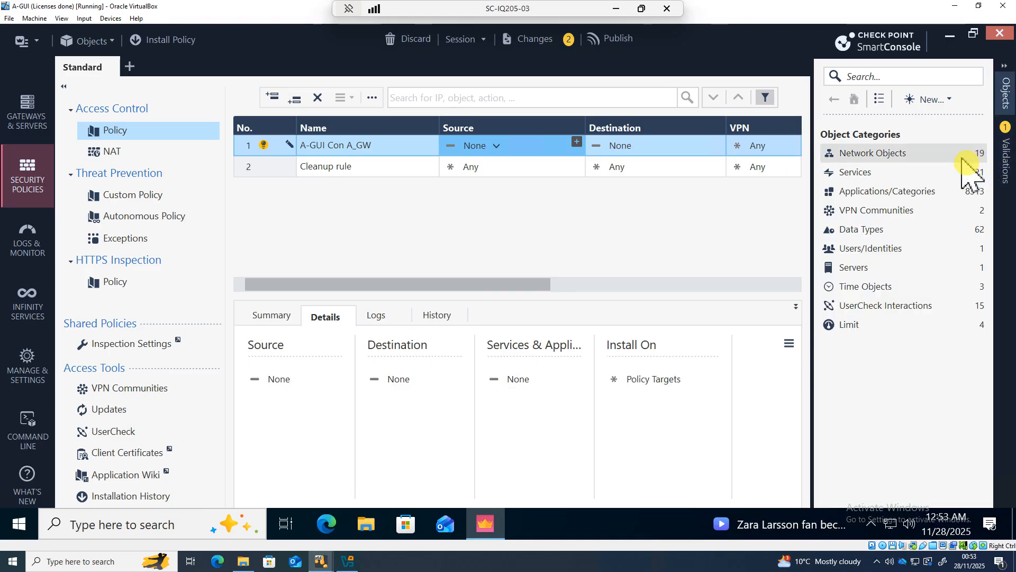
Step: Create a new host object named ClientS1 with the IPv4 address 192.168.1.10
left_click(924, 153)
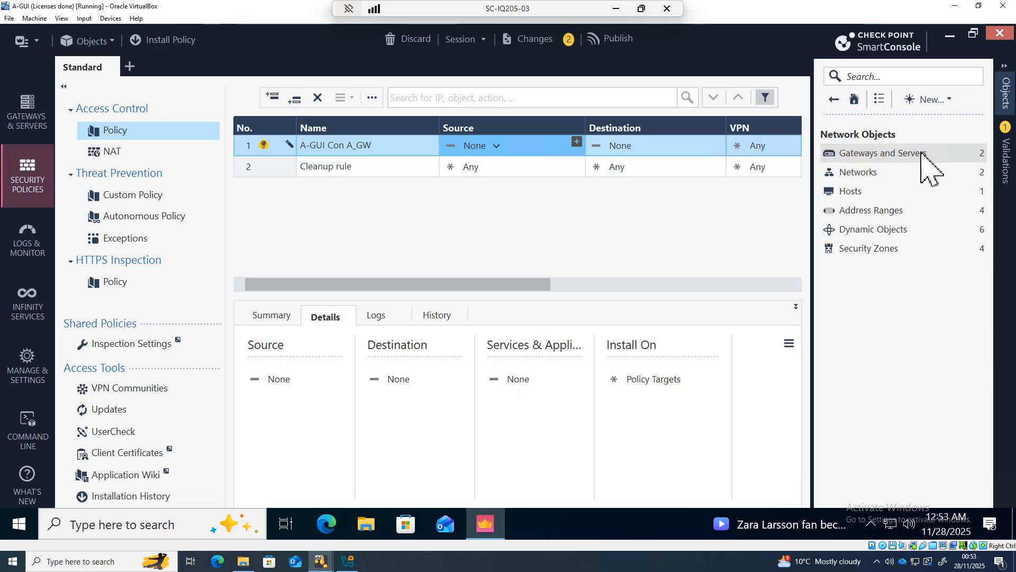
left_click(863, 190)
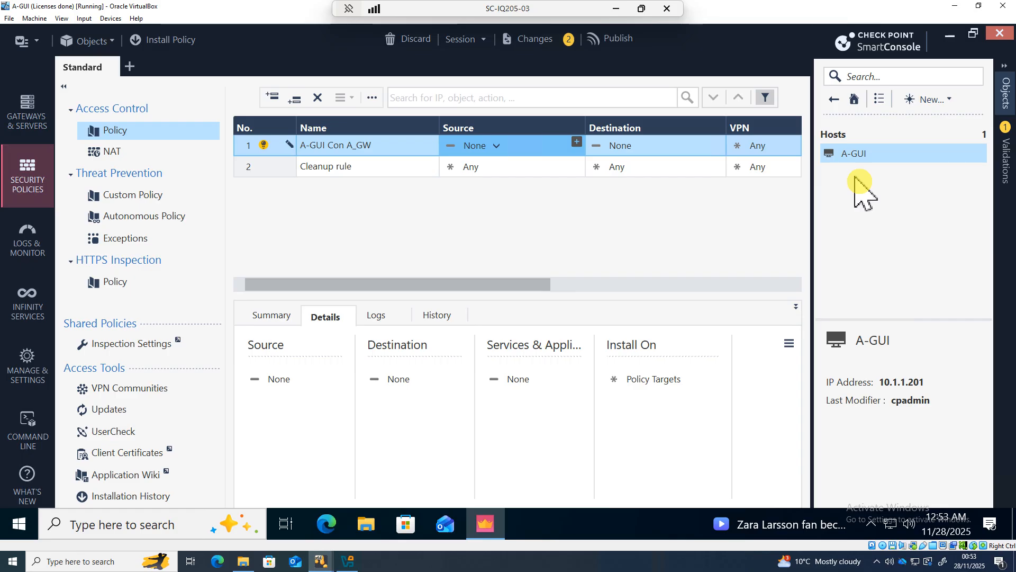
left_click(921, 146)
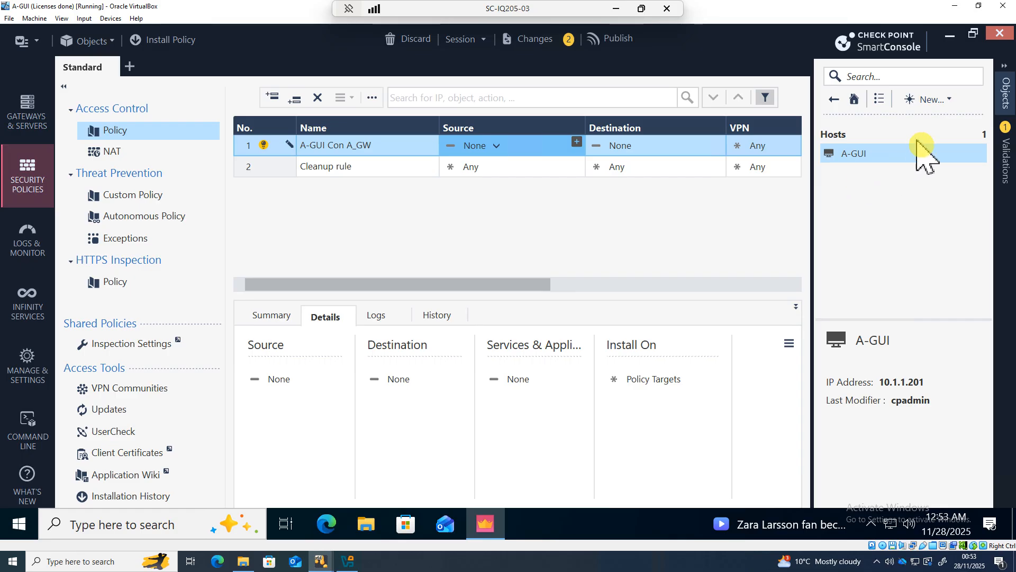
left_click(950, 100)
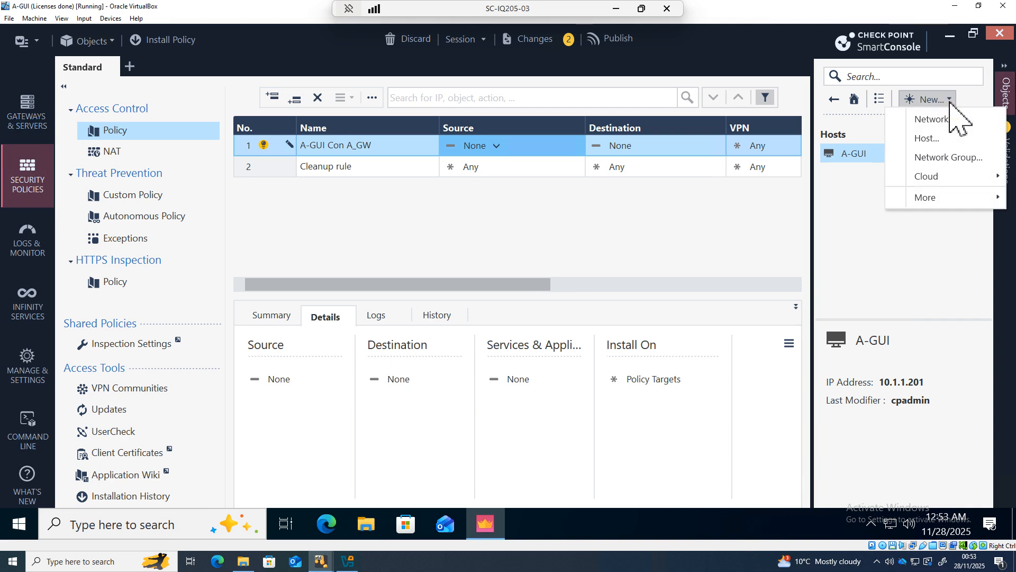
left_click(941, 138)
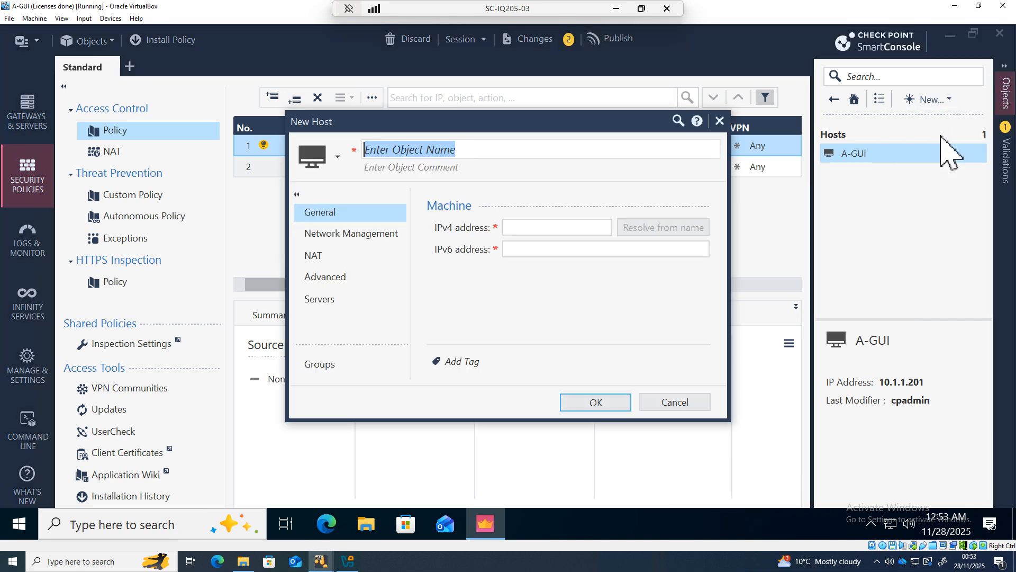
left_click(476, 144)
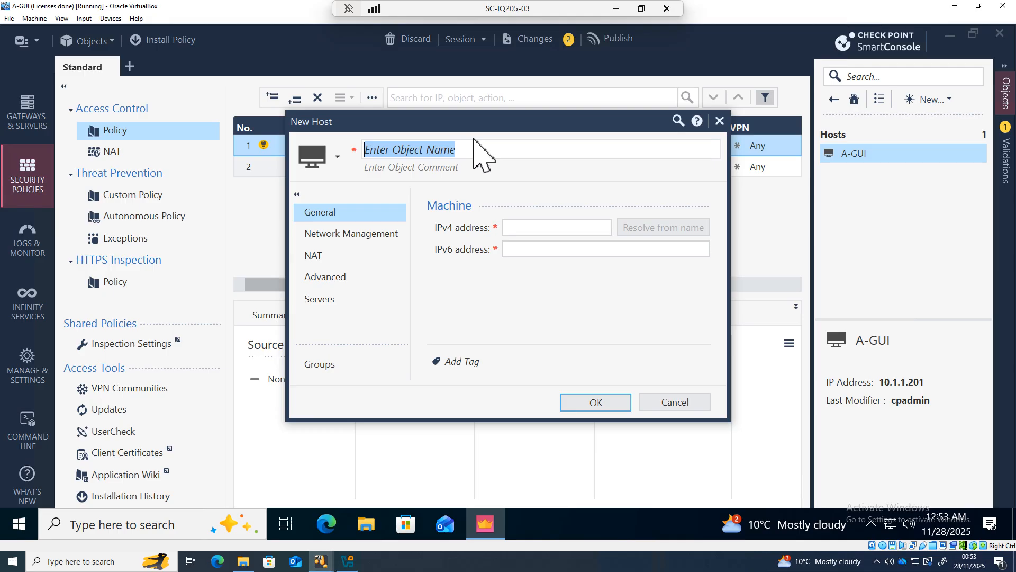
type("ClientS1")
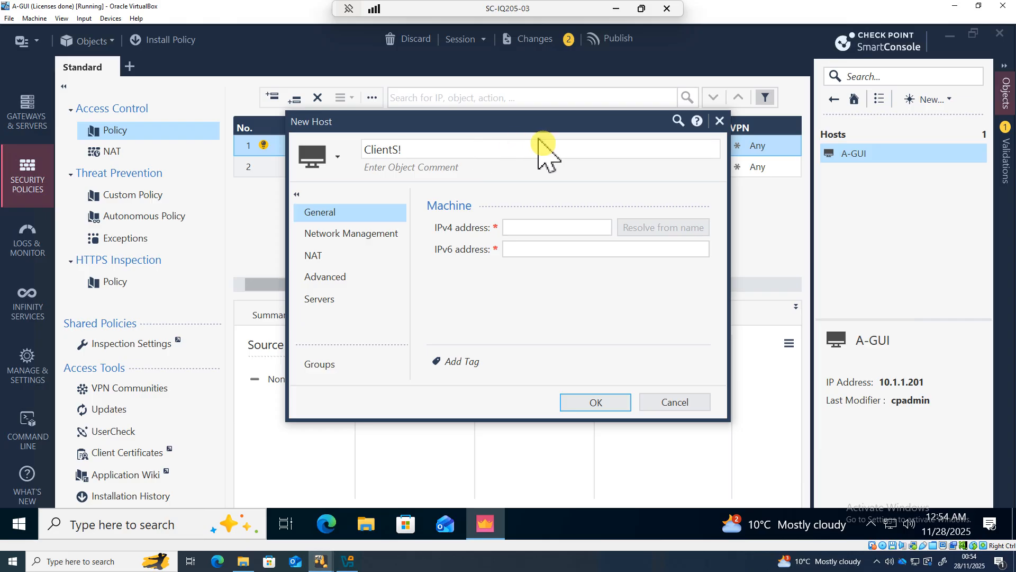
left_click(527, 225)
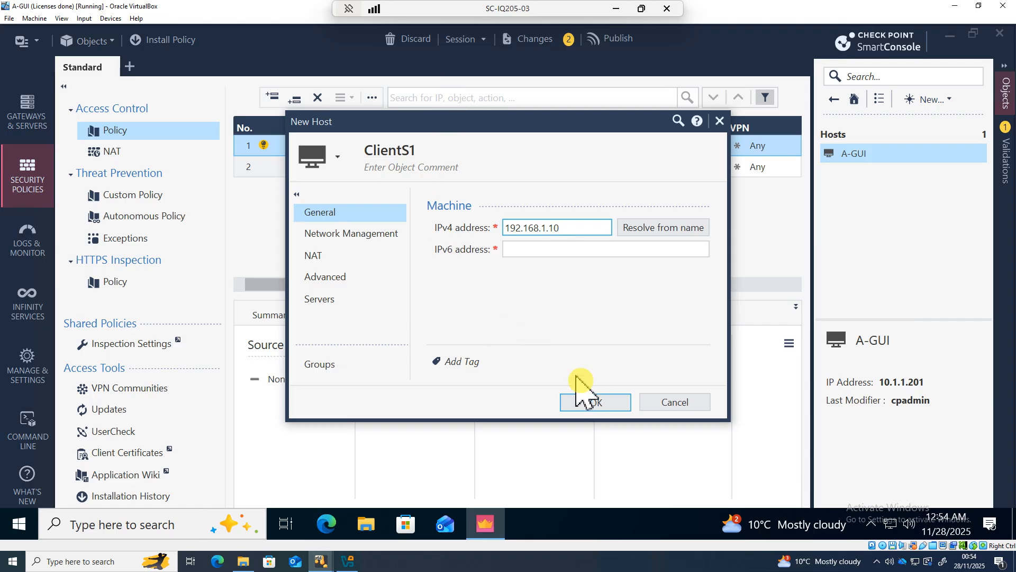
left_click(592, 401)
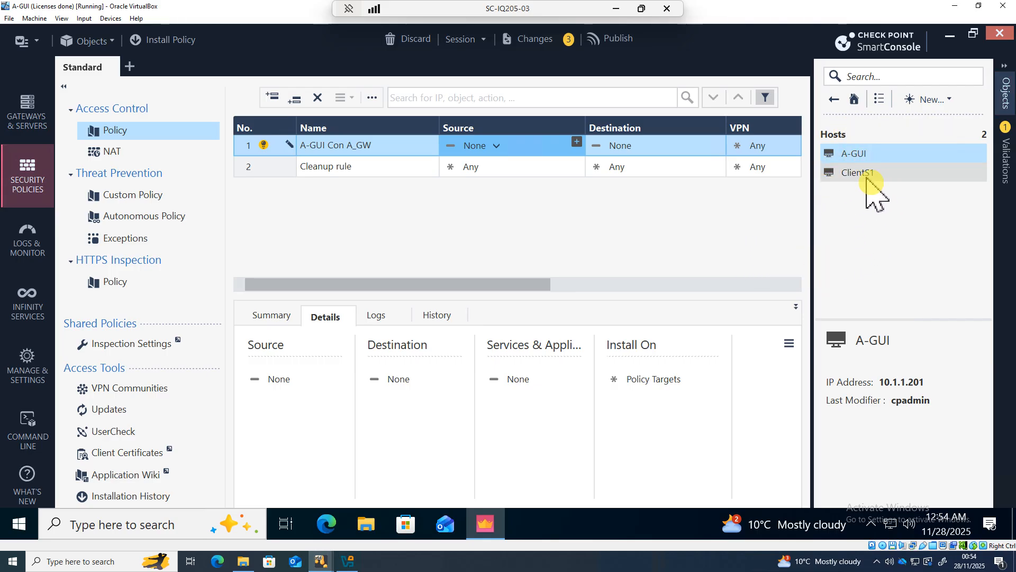
Step: Add the A-GUI host as the source of the A-GUI Con A_GW rule
mouse_move(851, 159)
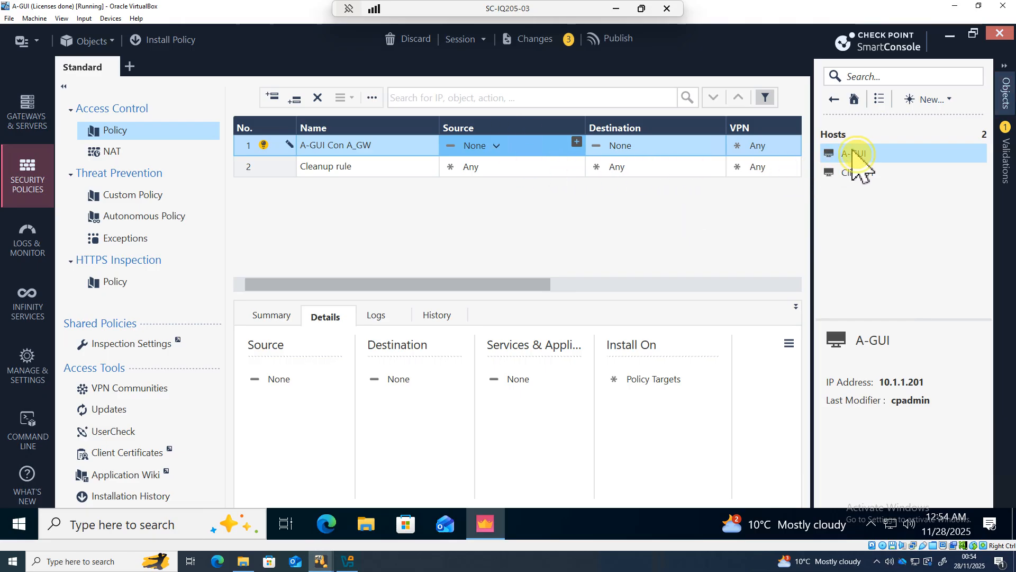
left_click(577, 142)
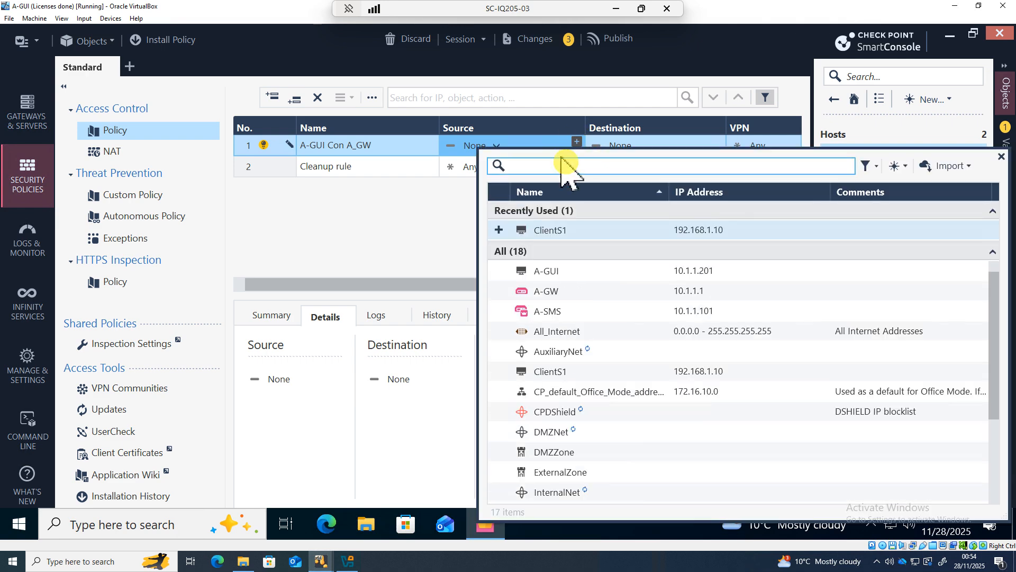
left_click(551, 276)
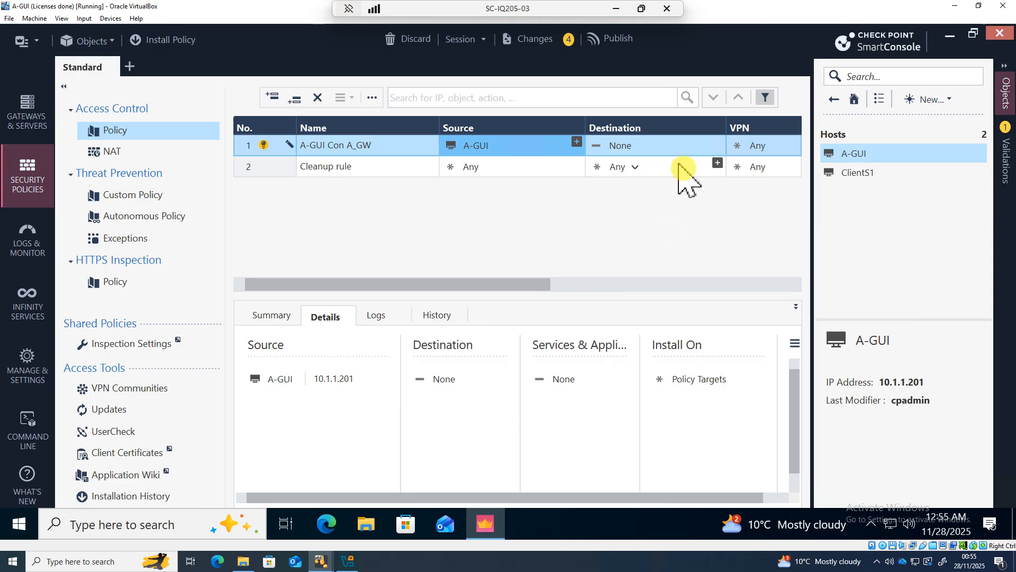
Step: Add the A-GW gateway as the destination of the A-GUI Con A_GW rule
left_click(643, 147)
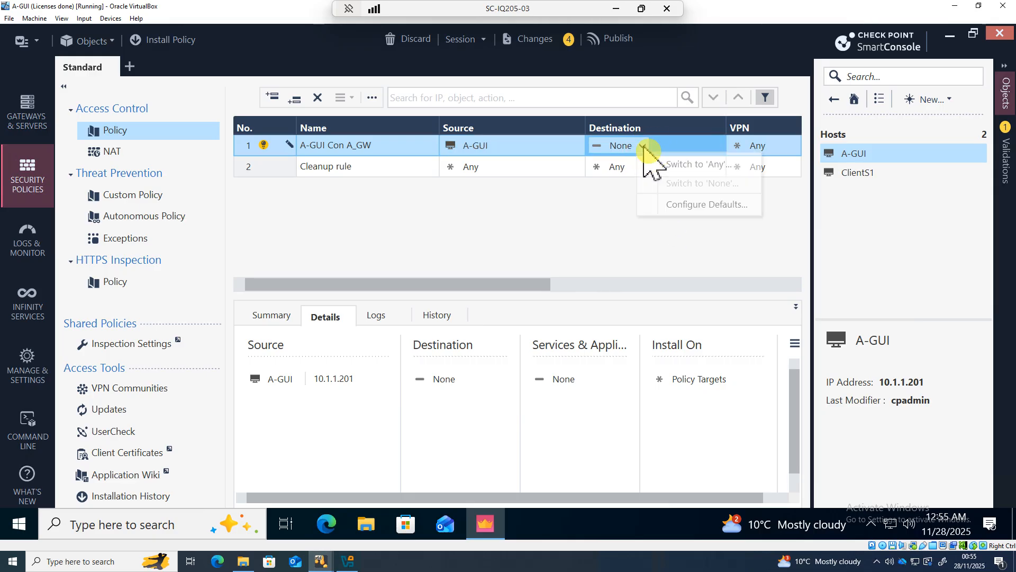
left_click(717, 143)
left_click(717, 143)
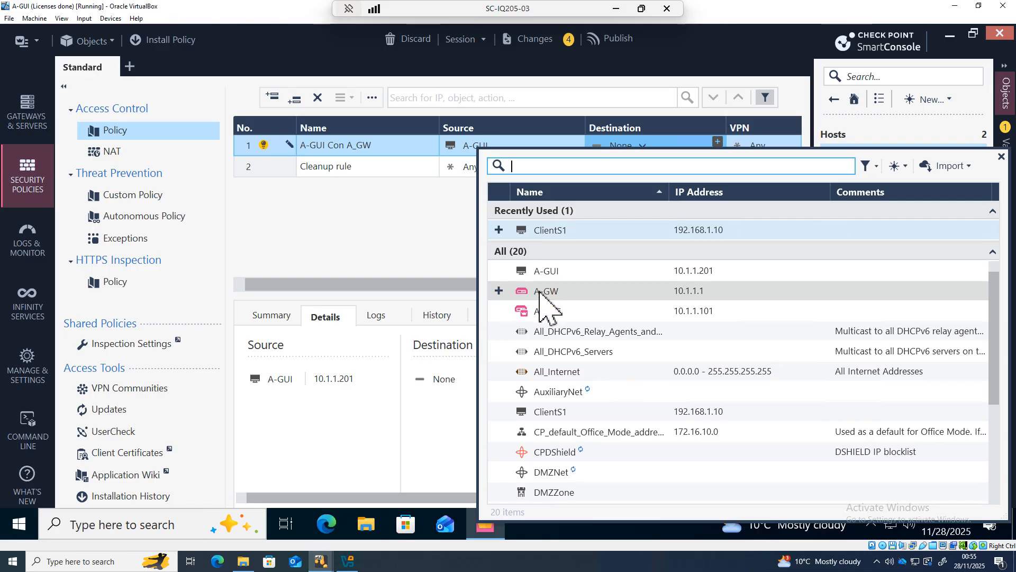
double_click(540, 293)
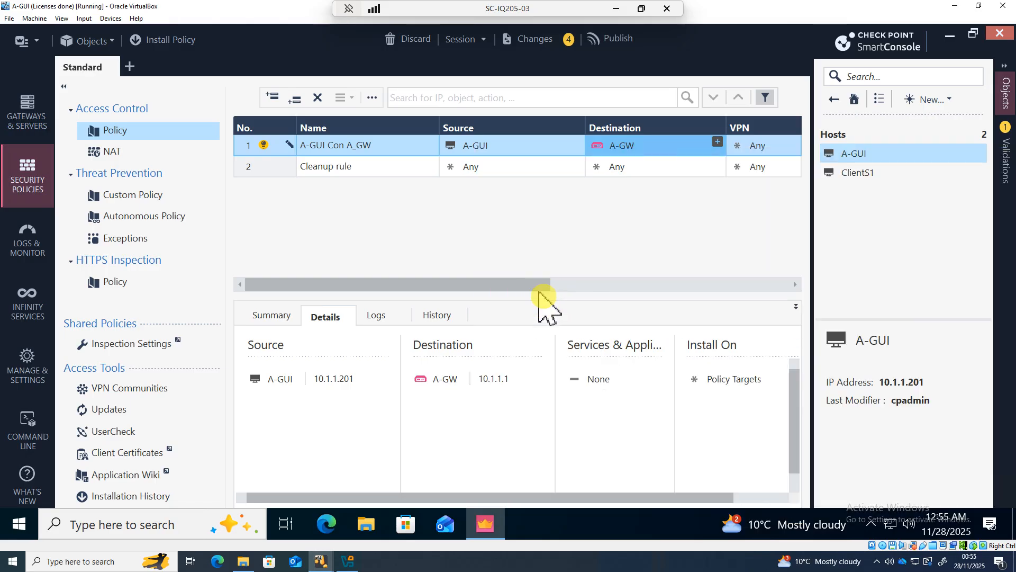
Step: Search the services for icmp and add echo-request and echo-reply to the A-GUI Con A_GW rule
left_click(598, 286)
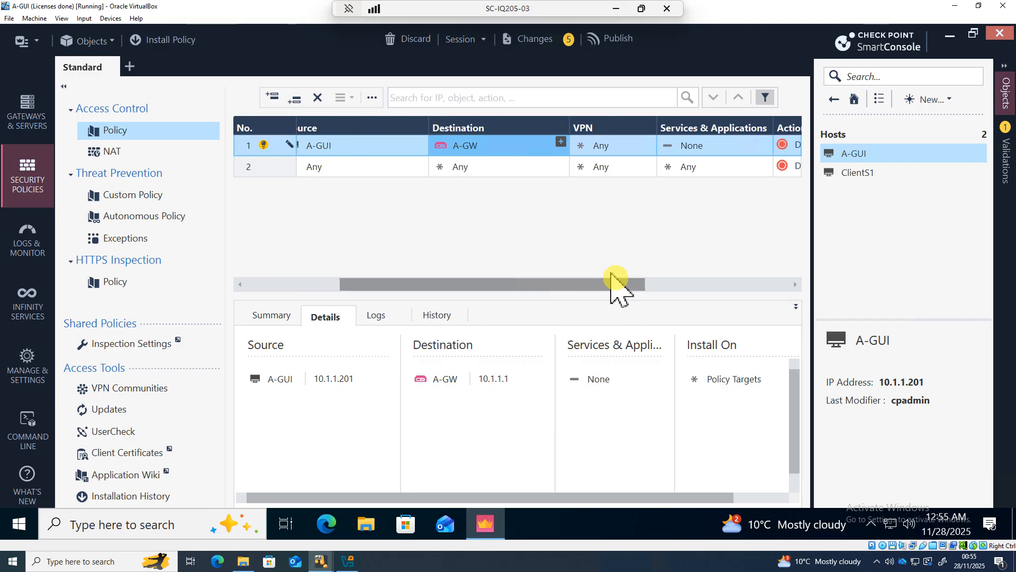
left_click_drag(601, 285, 662, 287)
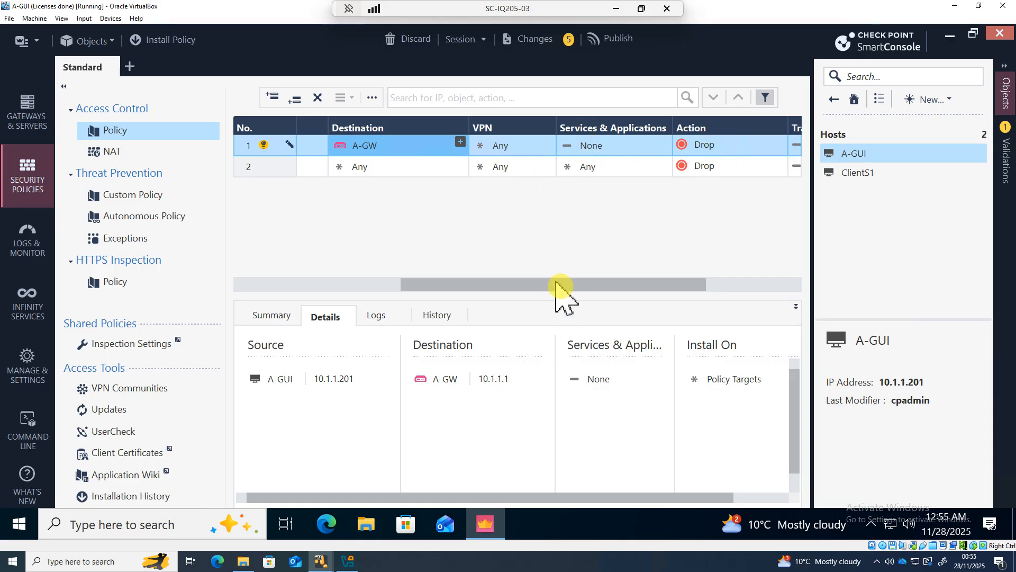
left_click_drag(567, 288, 626, 286)
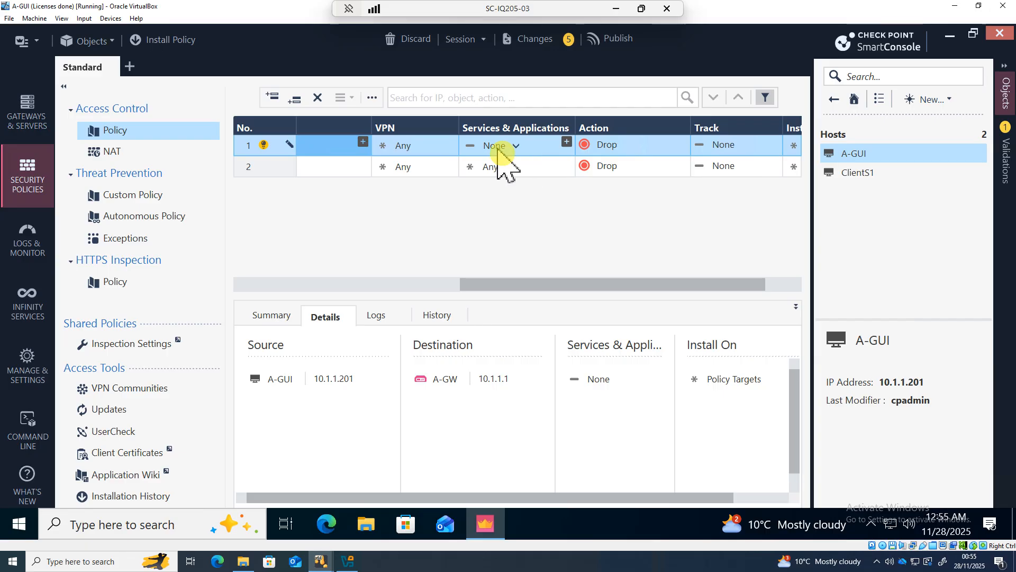
left_click(516, 147)
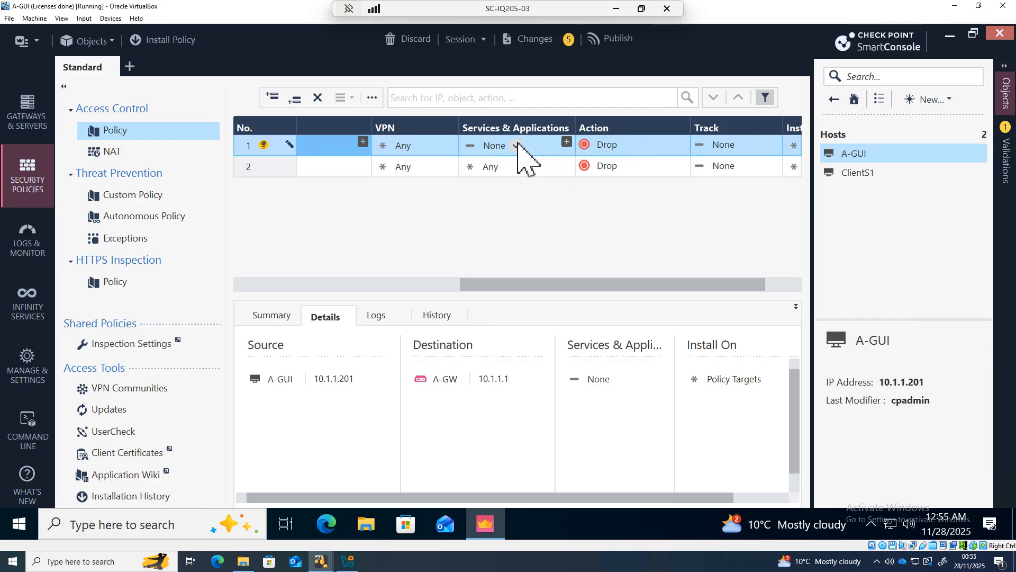
left_click(567, 143)
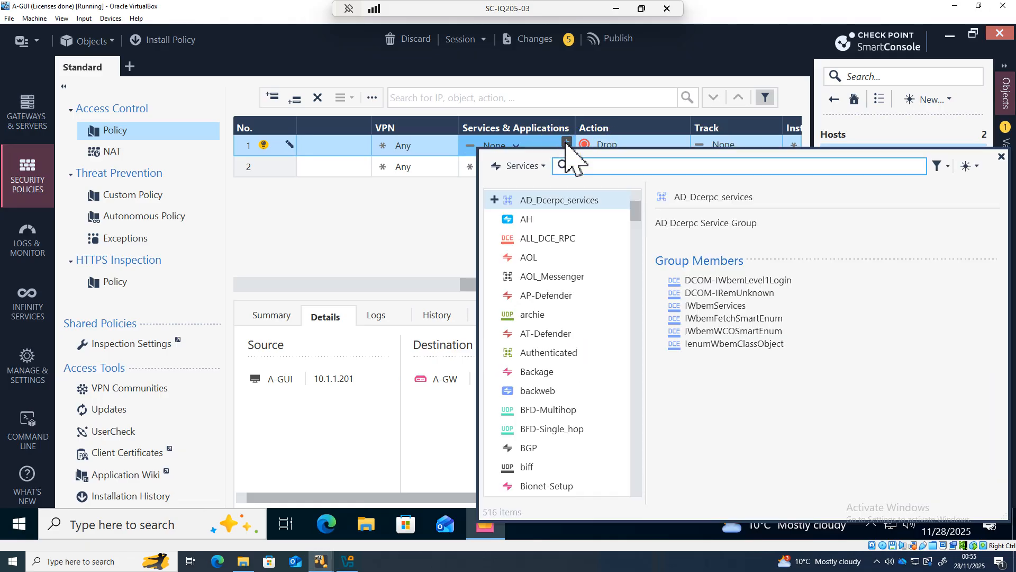
left_click(585, 162)
type("icmp")
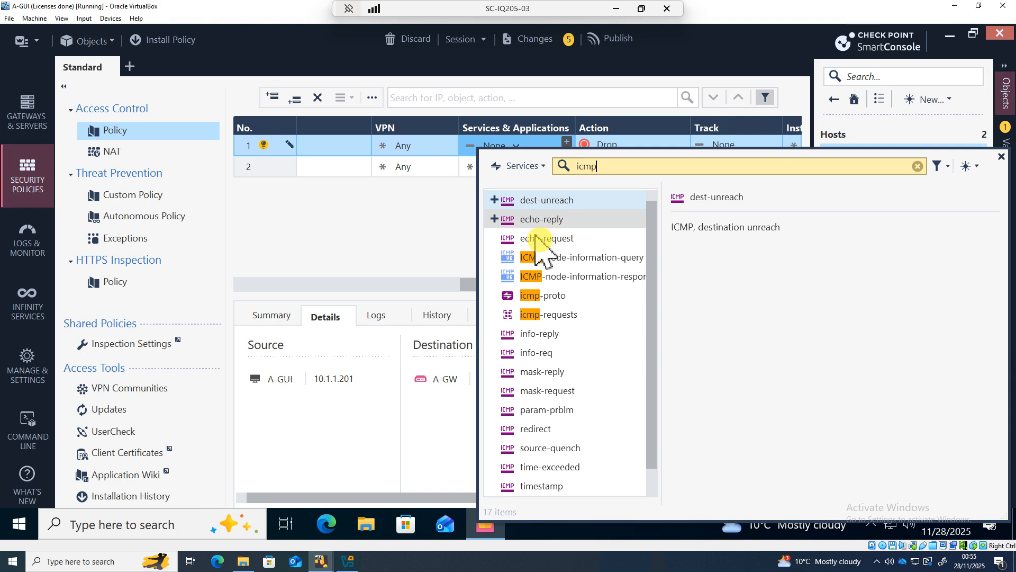
left_click(500, 240)
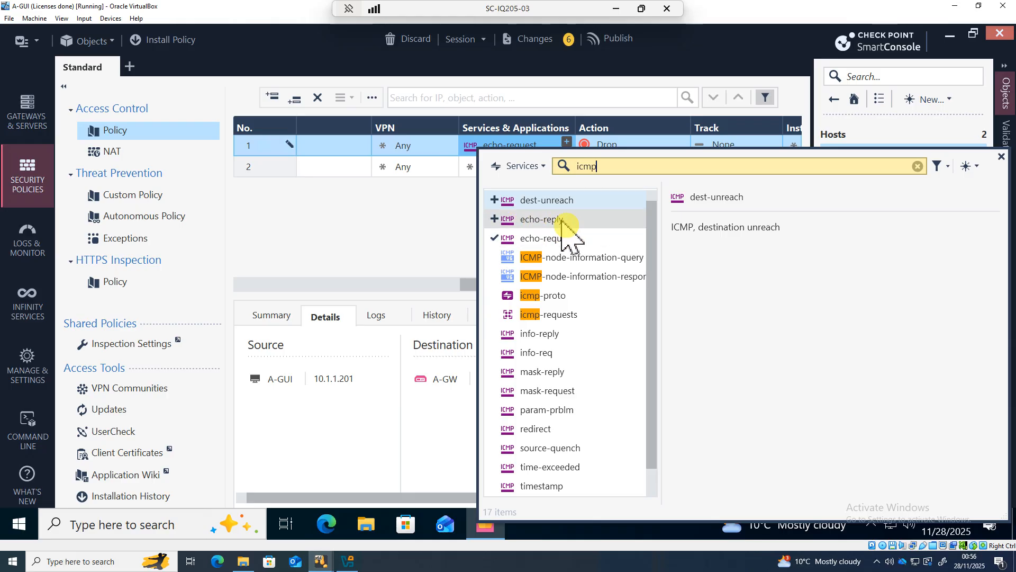
left_click(495, 219)
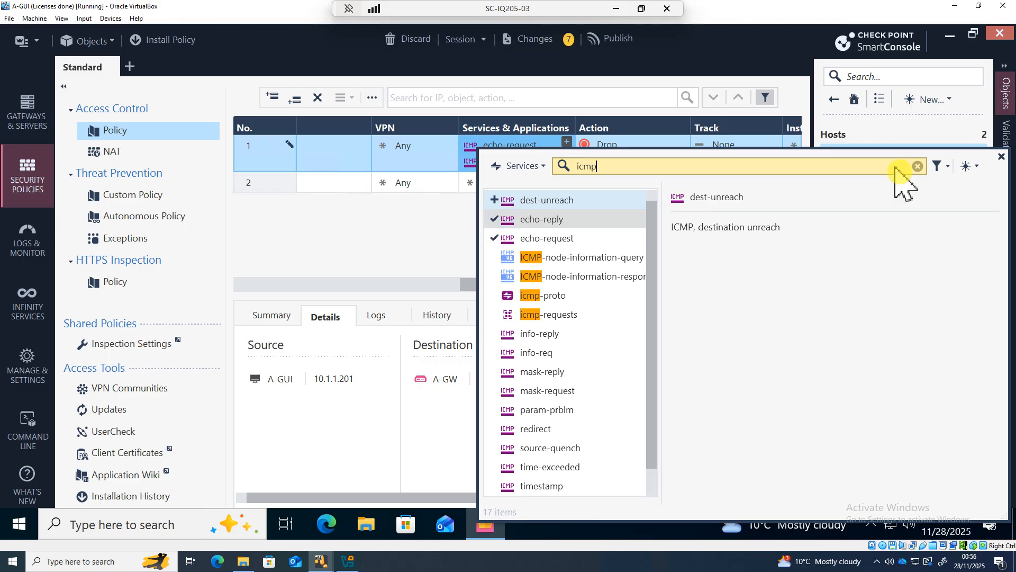
left_click(1001, 158)
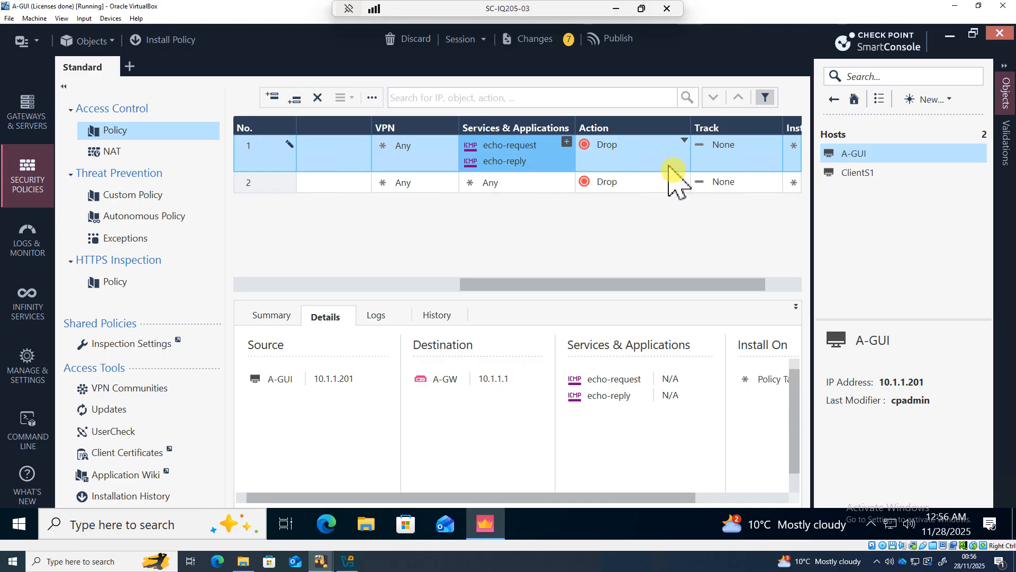
Step: Set the A-GUI Con A_GW rule's action to Accept and its tracking to Log
left_click(686, 141)
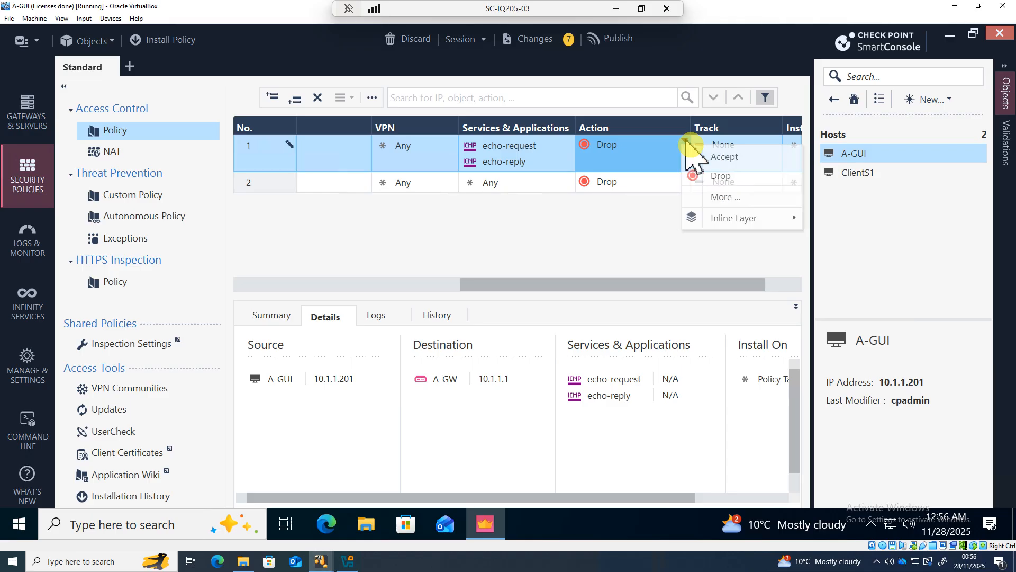
left_click(723, 157)
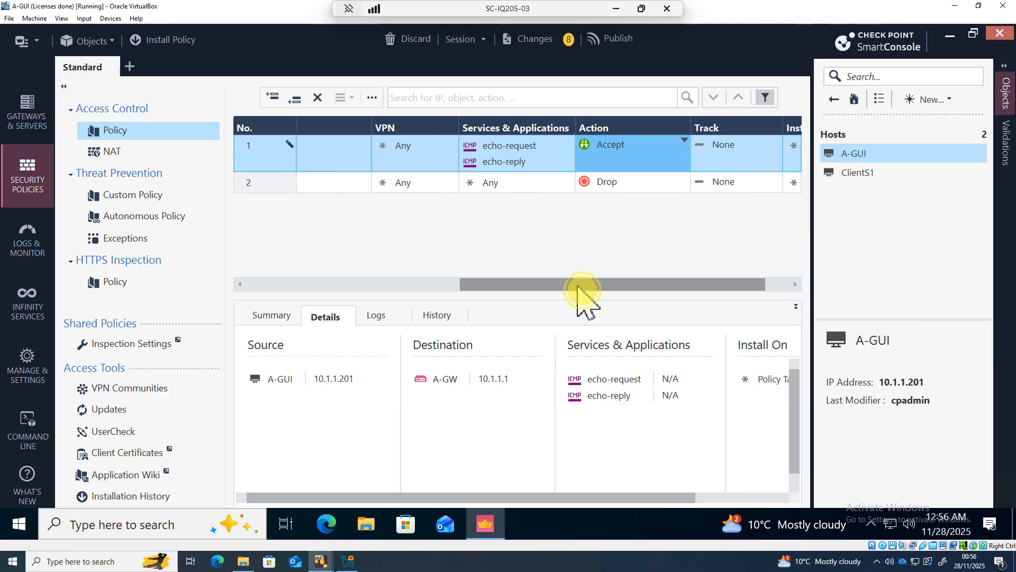
left_click_drag(583, 284, 686, 297)
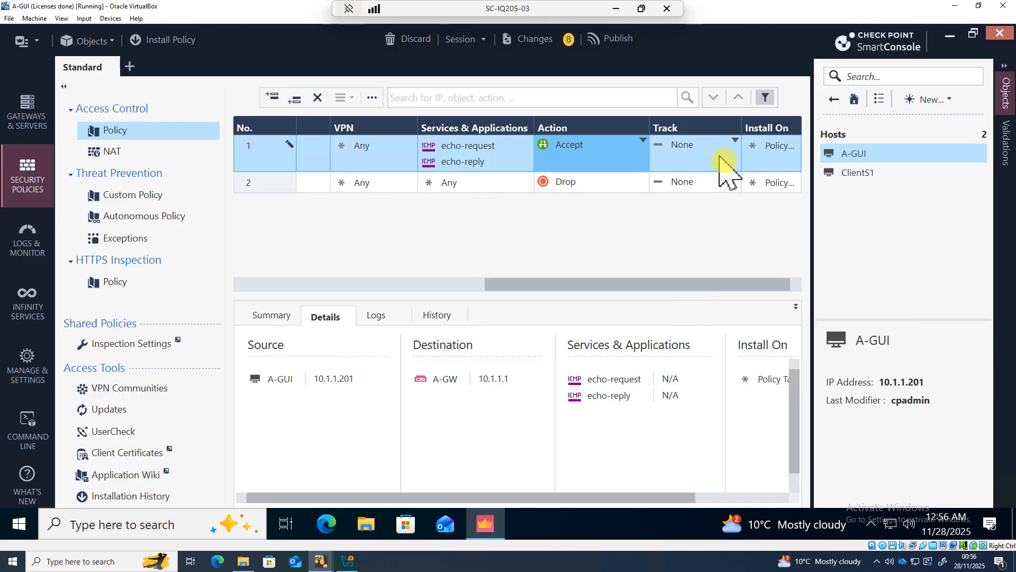
left_click(736, 142)
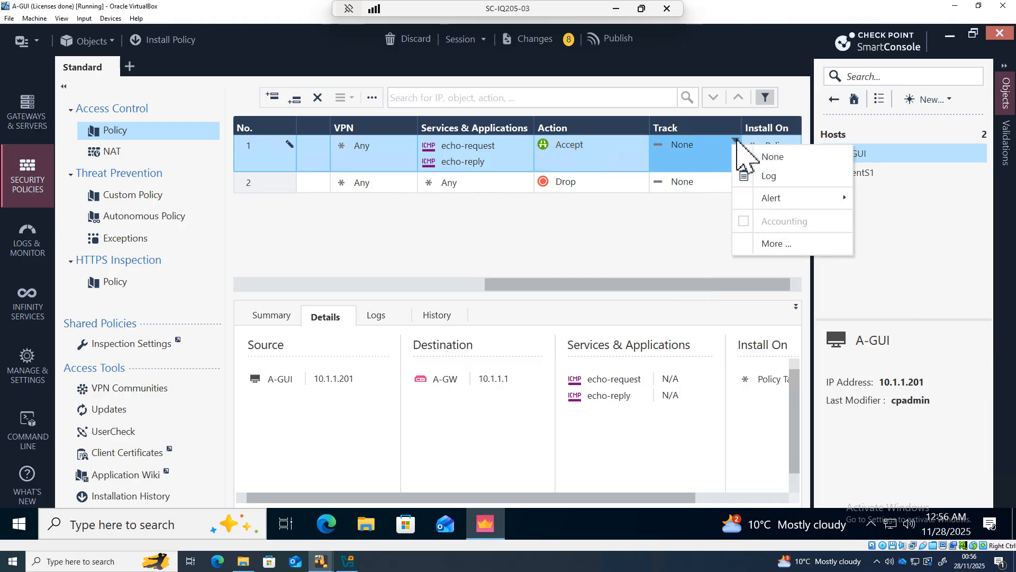
left_click(769, 176)
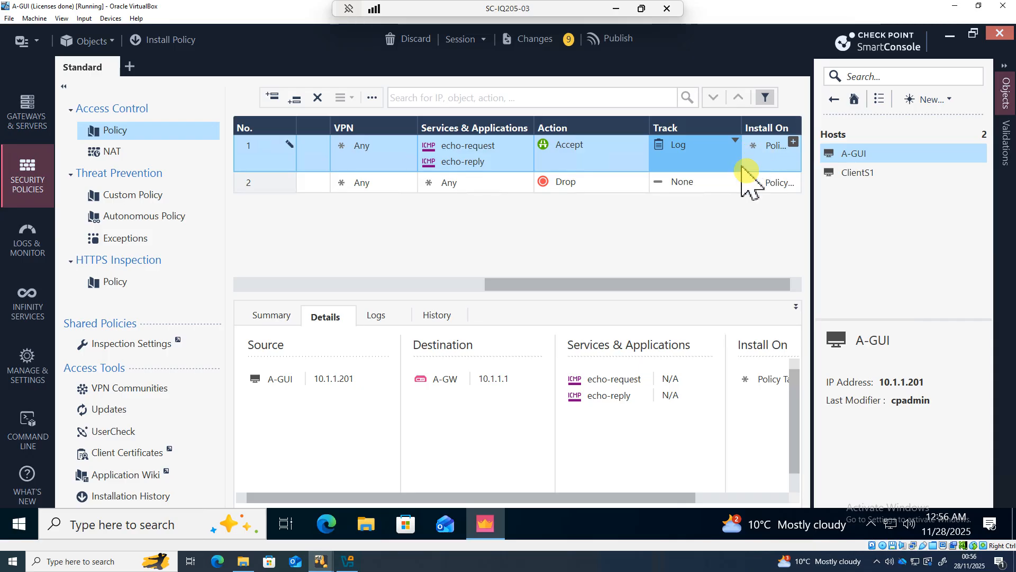
Step: Set the A-GW gateway as the installation target of the A-GUI Con A_GW rule
left_click(756, 150)
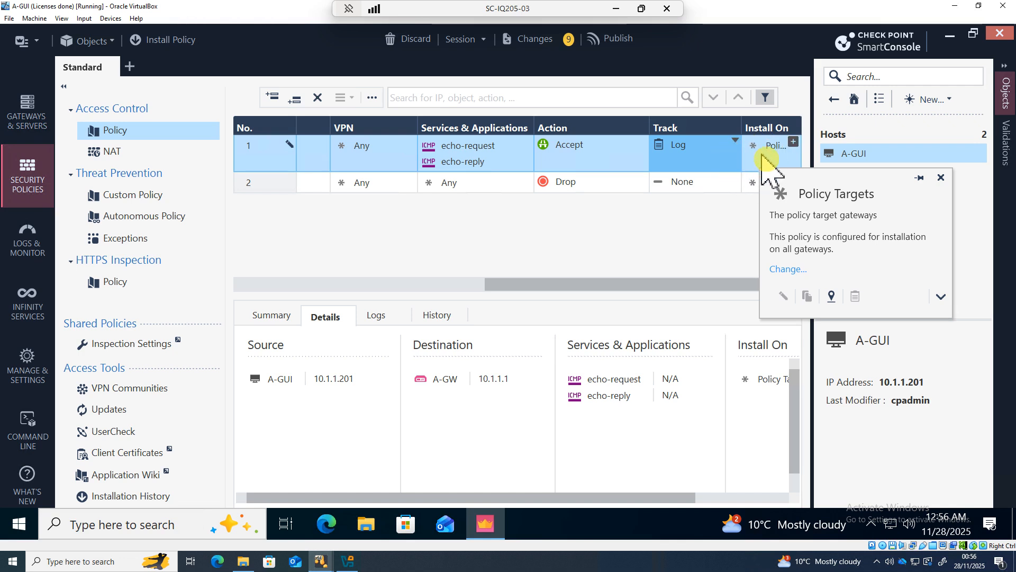
left_click(792, 143)
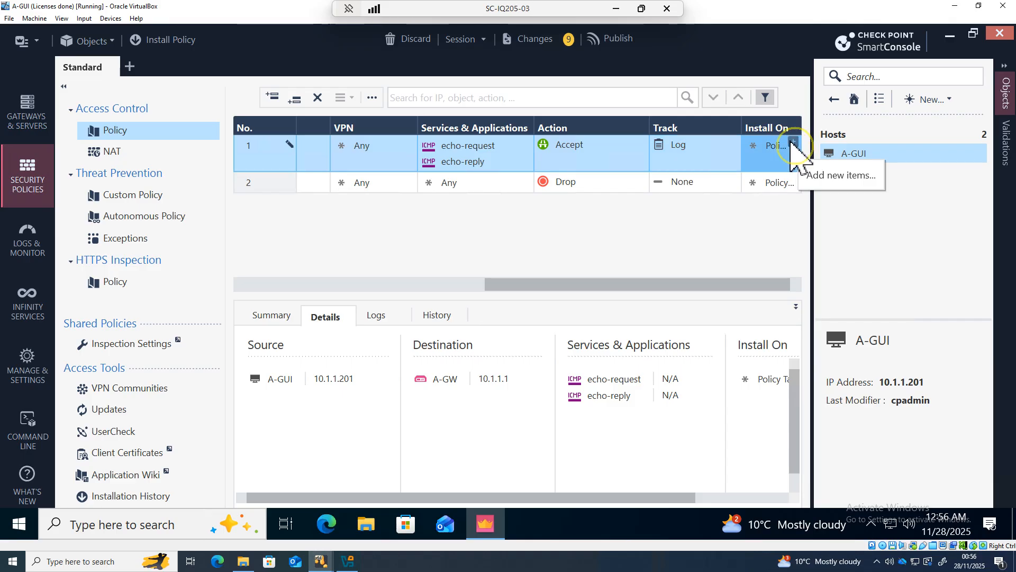
left_click(793, 143)
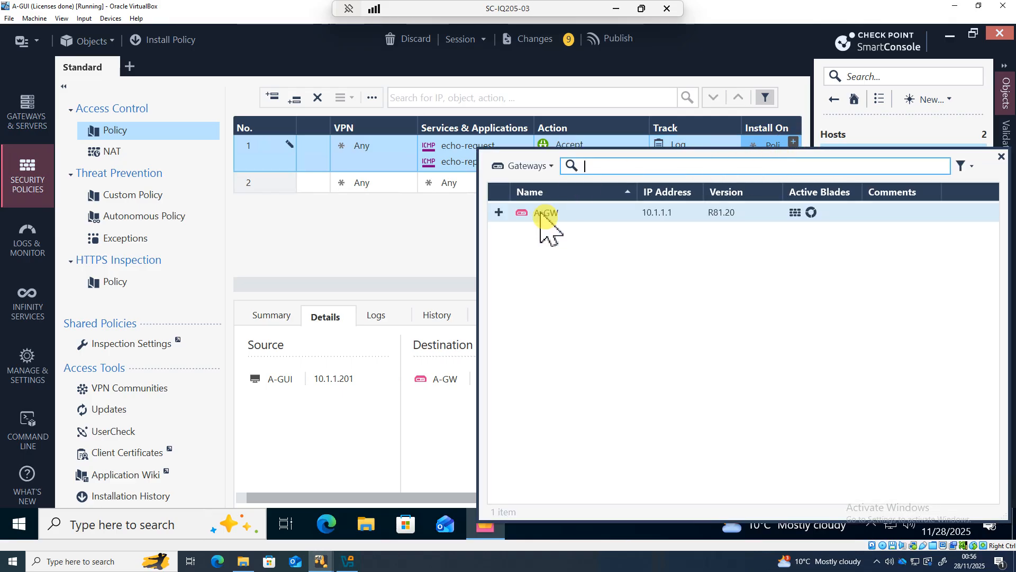
left_click(546, 215)
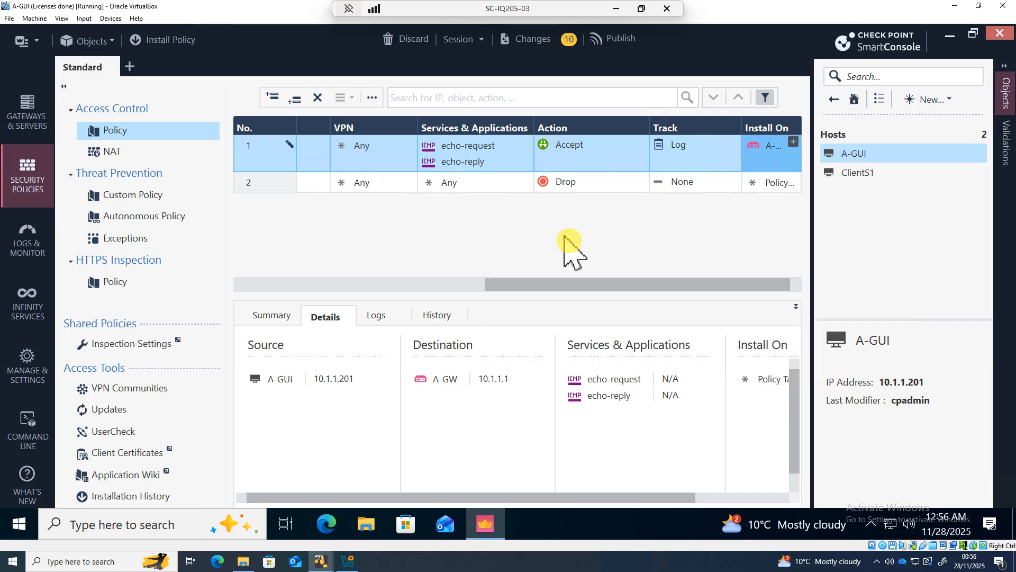
Step: Publish the session's draft changes under the suggested session name
left_click_drag(571, 281, 265, 286)
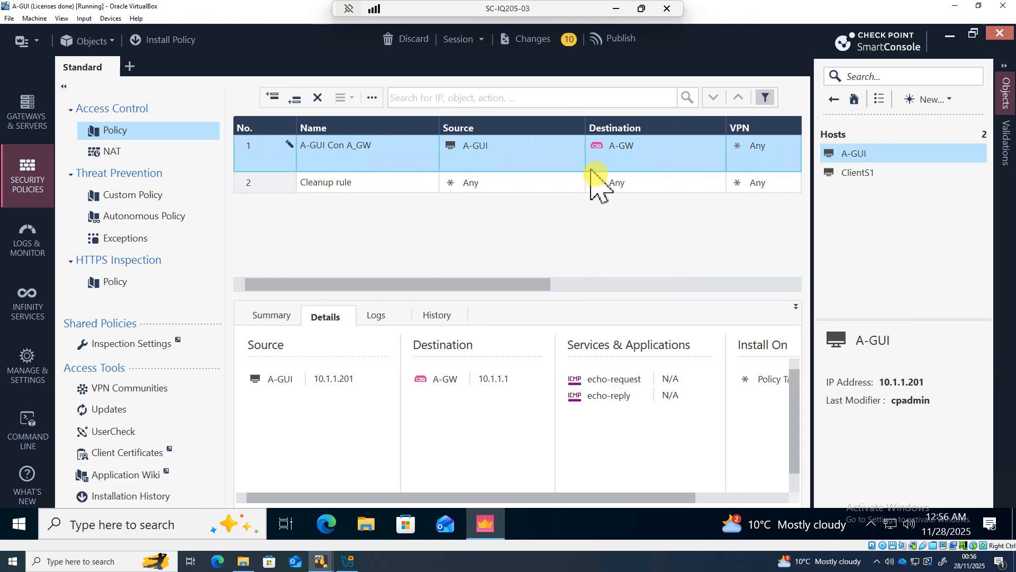
left_click(609, 38)
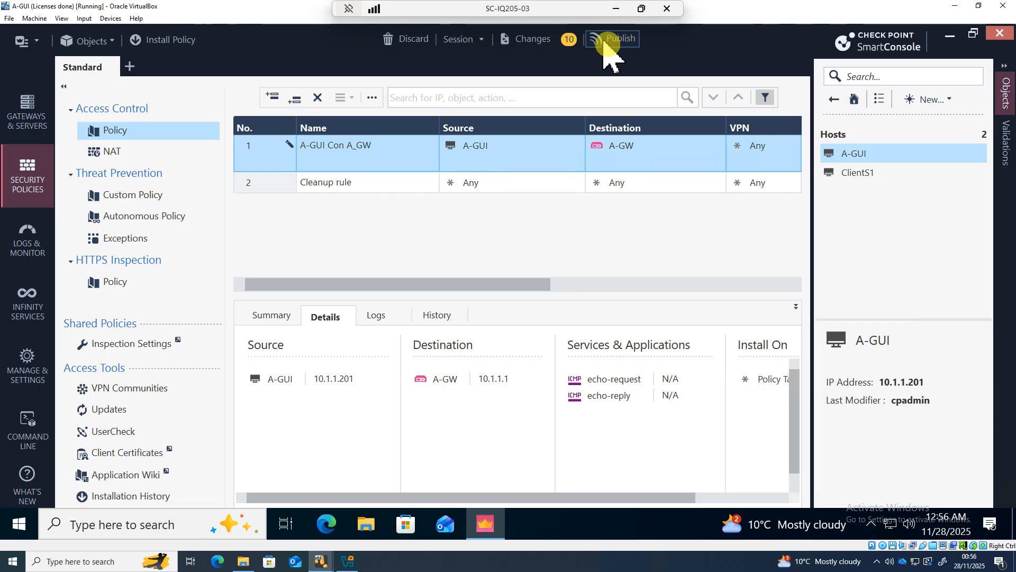
left_click(605, 41)
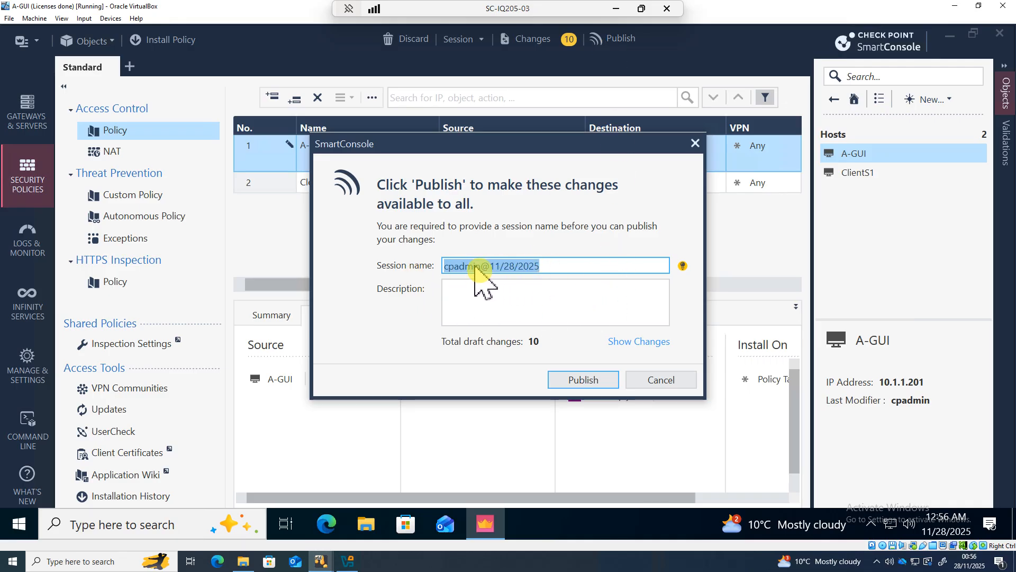
left_click(581, 380)
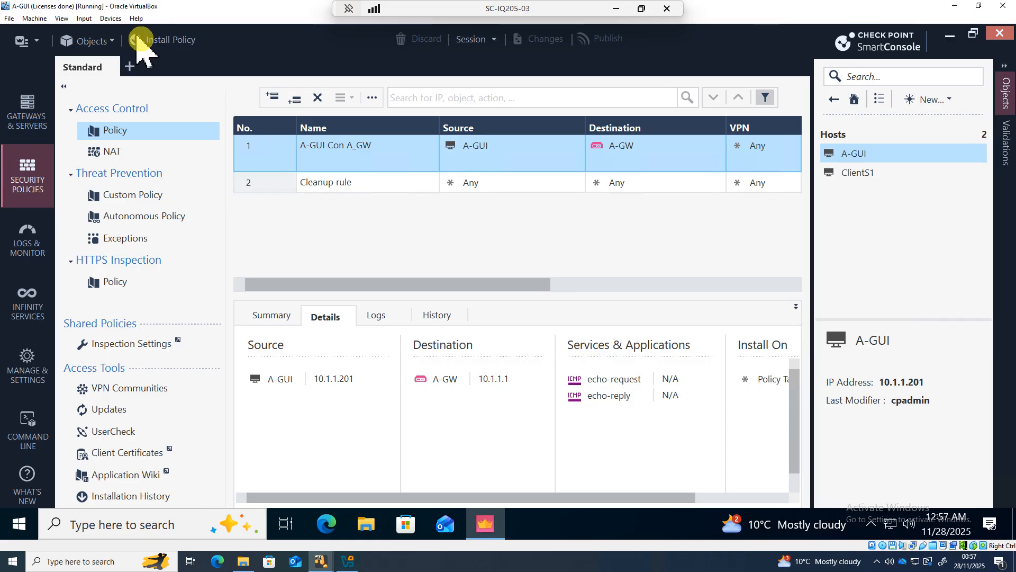
Step: Install the Standard policy, including Access Control and Threat Prevention, on A-GW and dismiss the recent tasks list
left_click(135, 41)
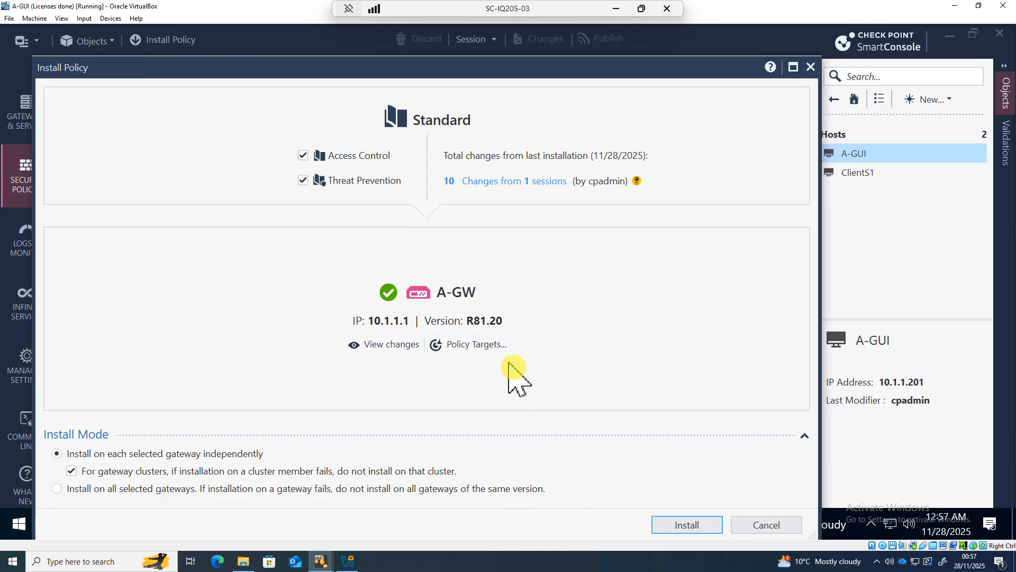
left_click(686, 525)
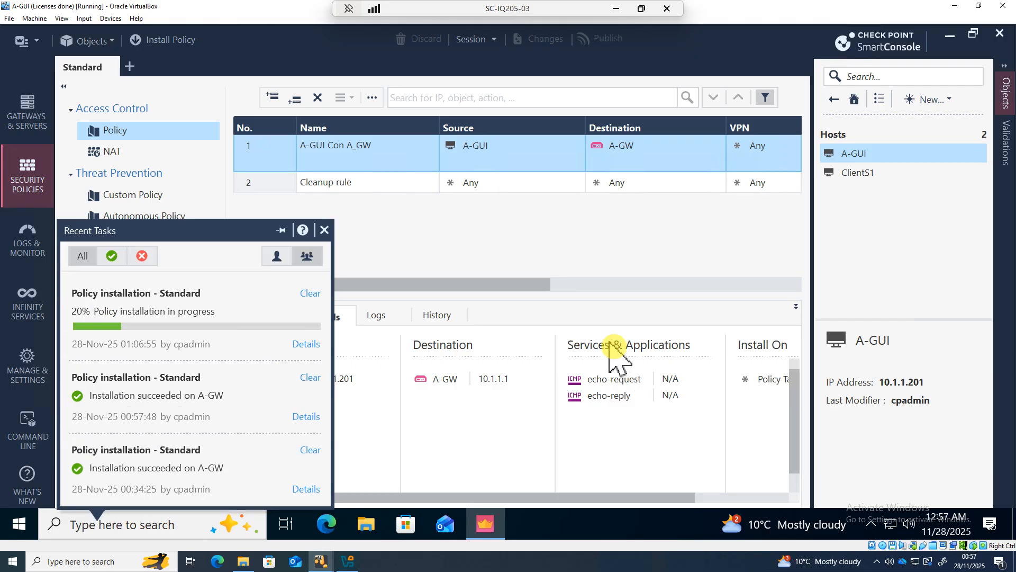
left_click(451, 249)
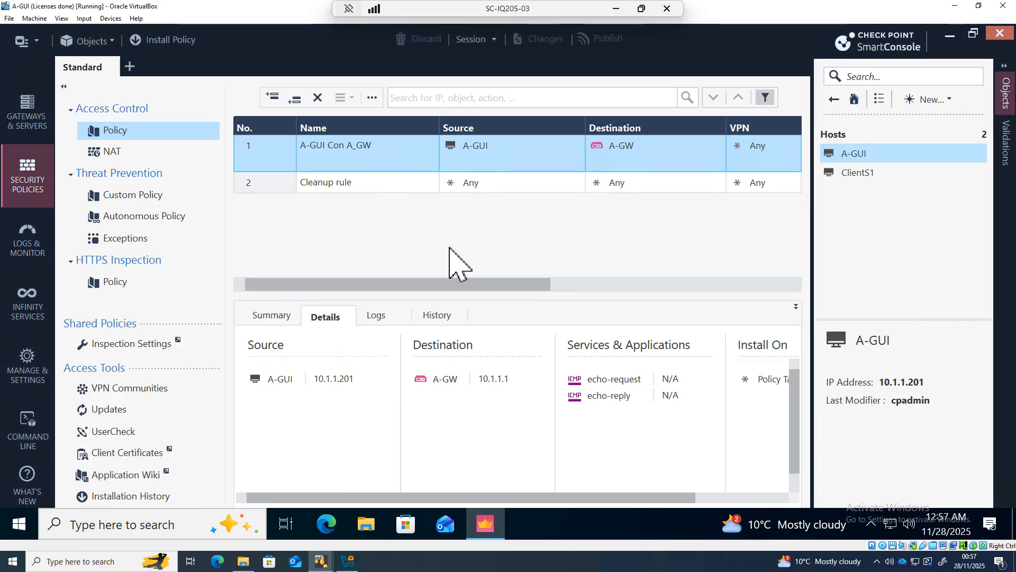
left_click(517, 237)
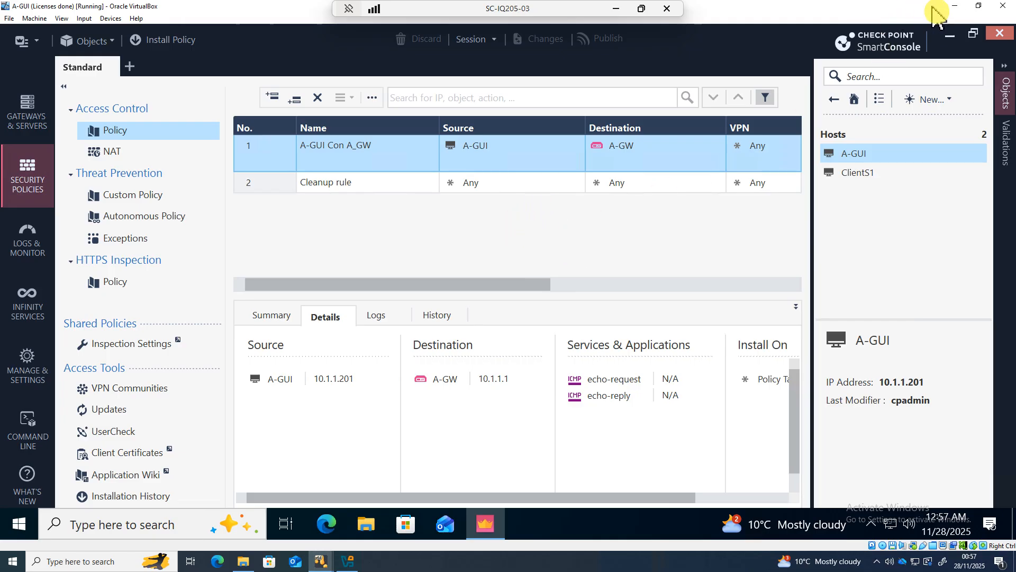
left_click(956, 8)
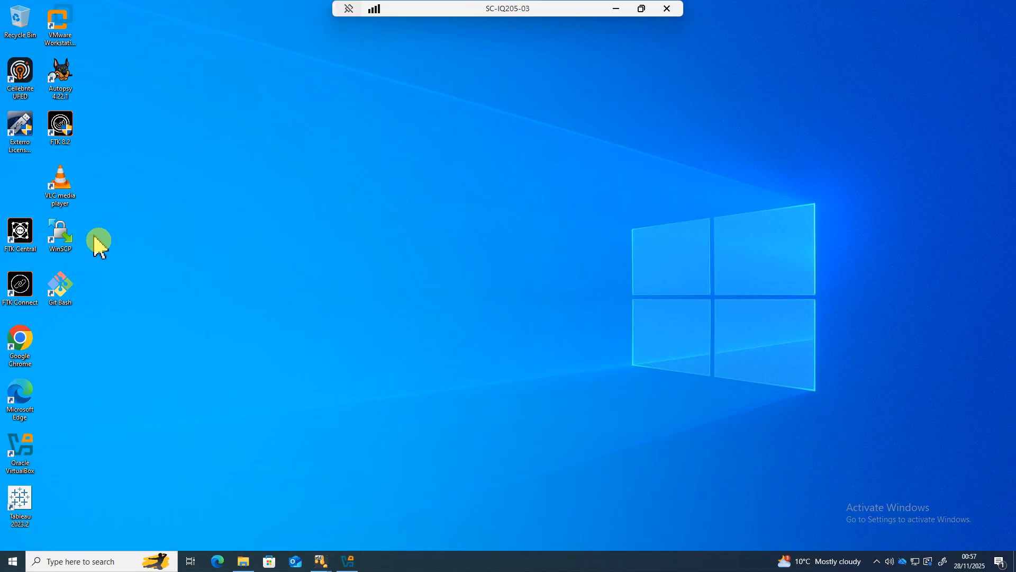
mouse_move(355, 568)
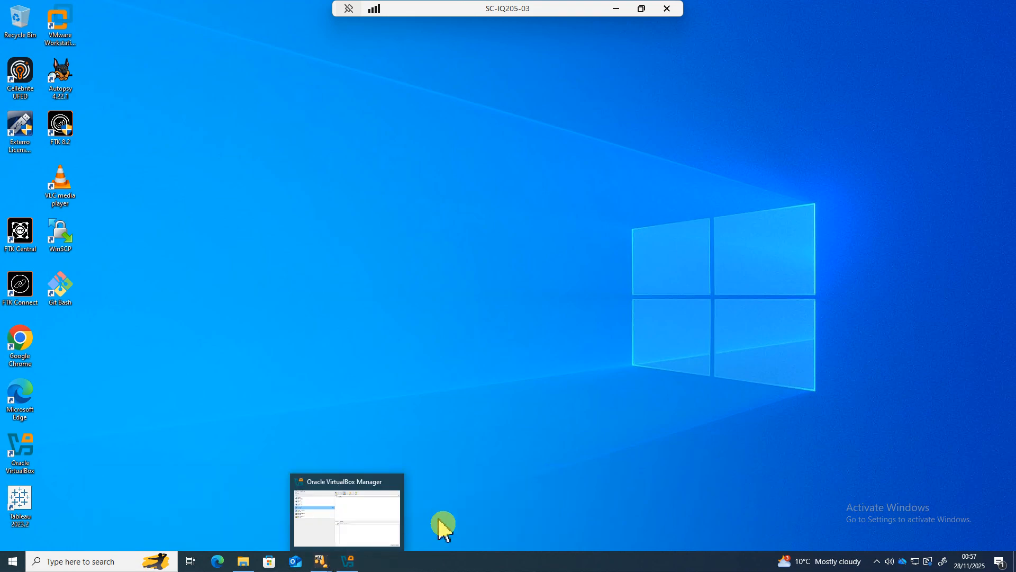
left_click(354, 565)
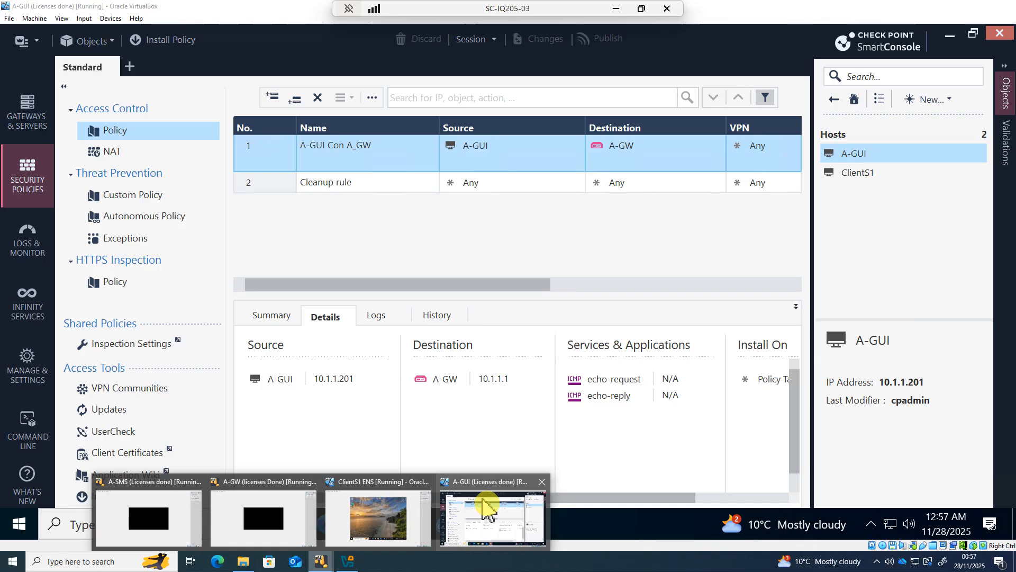
left_click(481, 490)
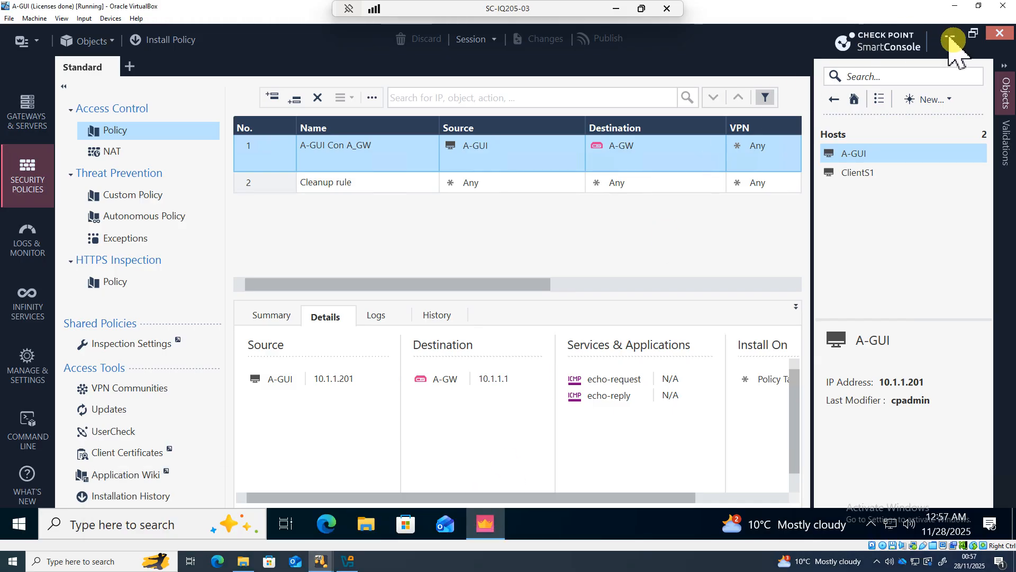
Step: Minimize SmartConsole and open Command Prompt from the Windows System folder on the A-GUI machine
left_click(951, 35)
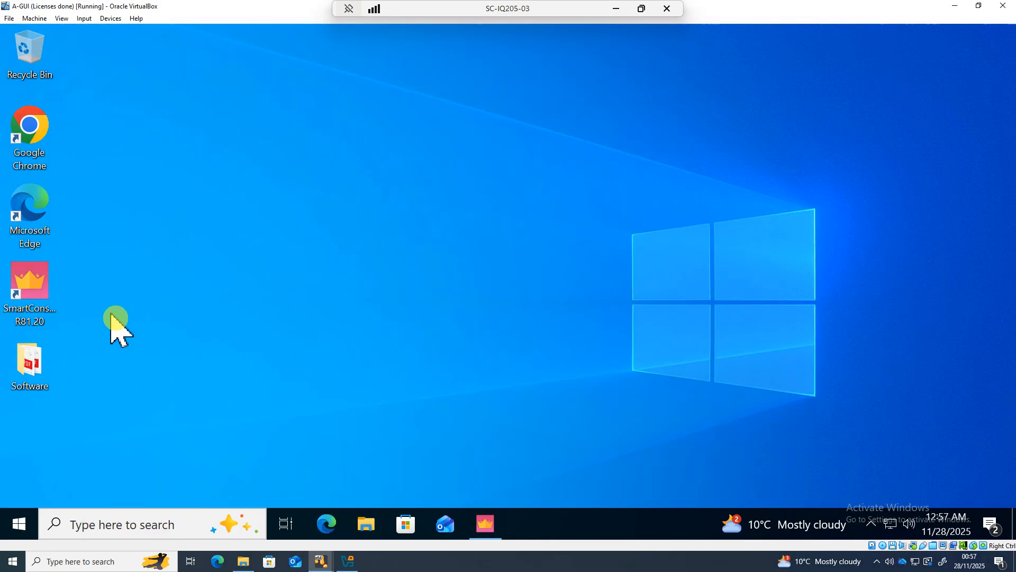
left_click(22, 527)
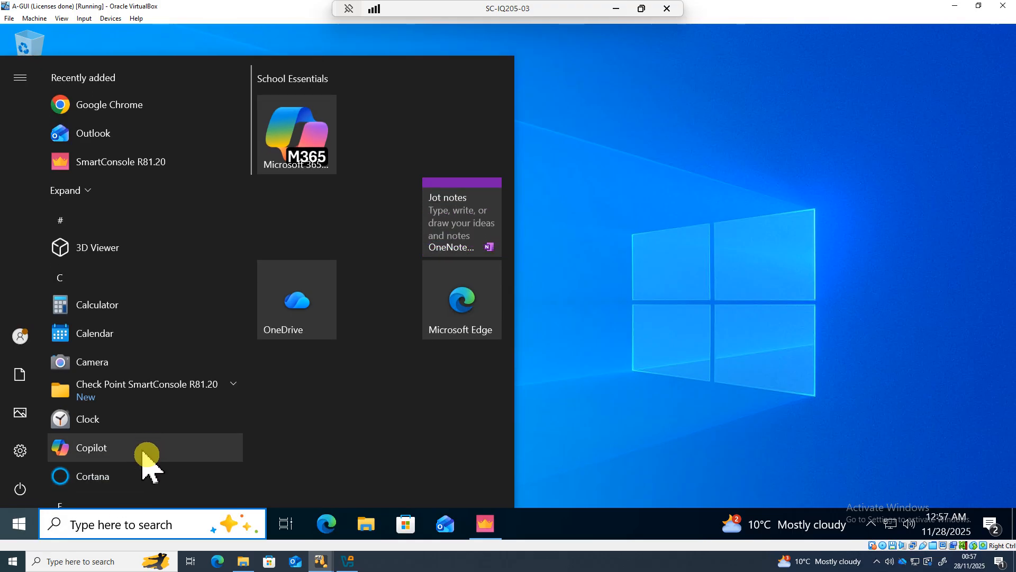
scroll(144, 459, "down", 2)
scroll(144, 459, "down", 8)
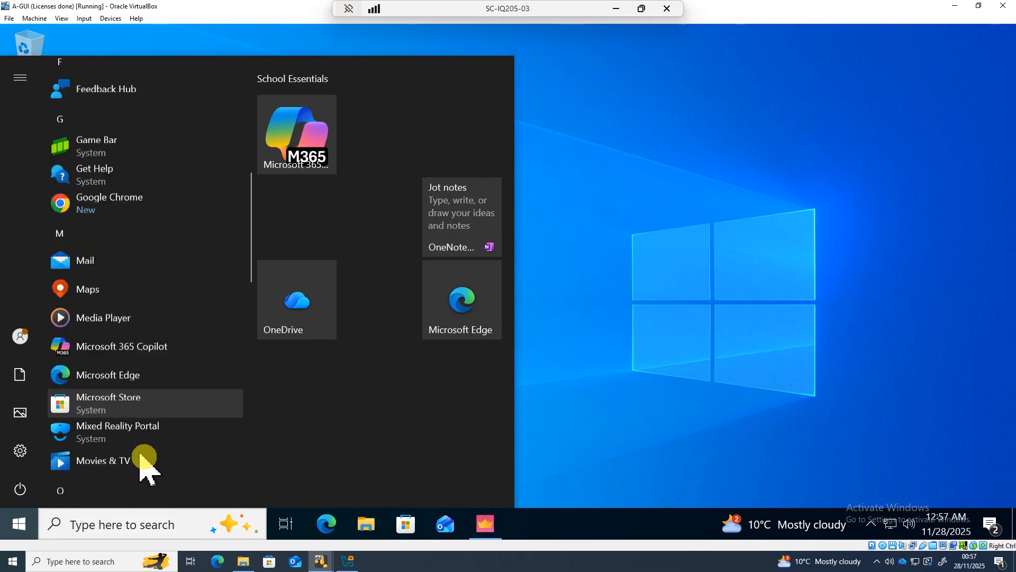
scroll(141, 447, "down", 5)
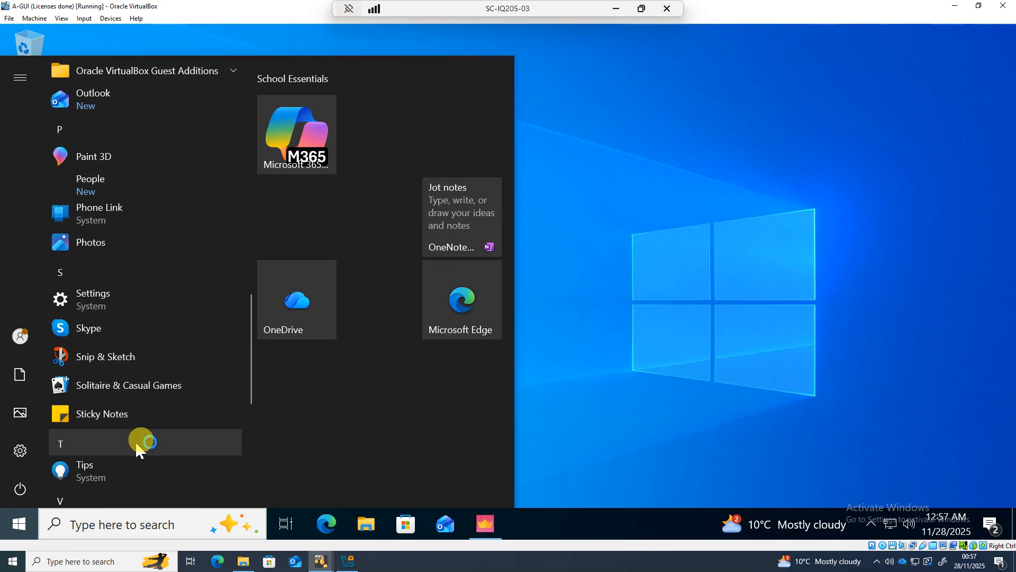
scroll(138, 445, "down", 5)
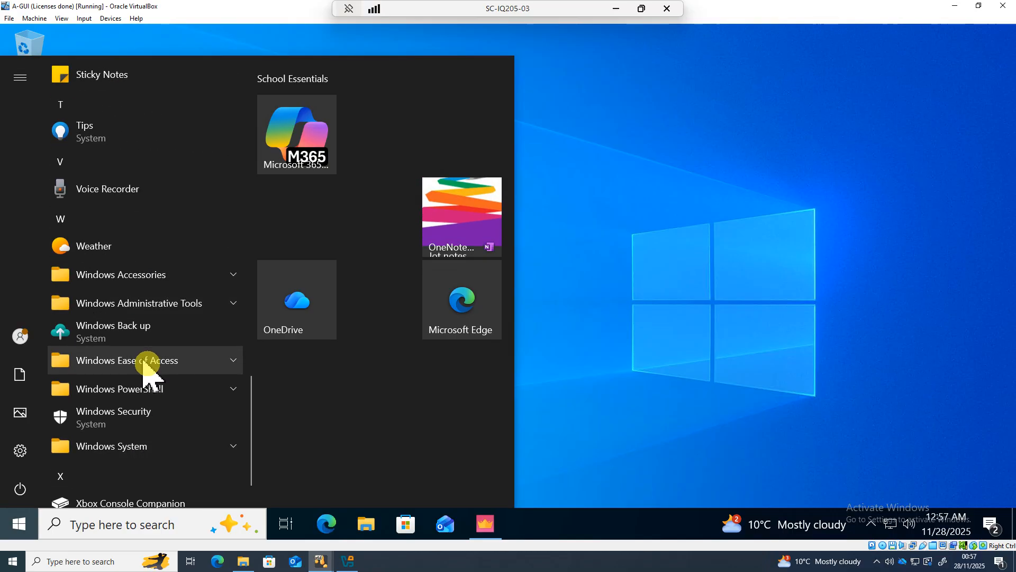
left_click(222, 452)
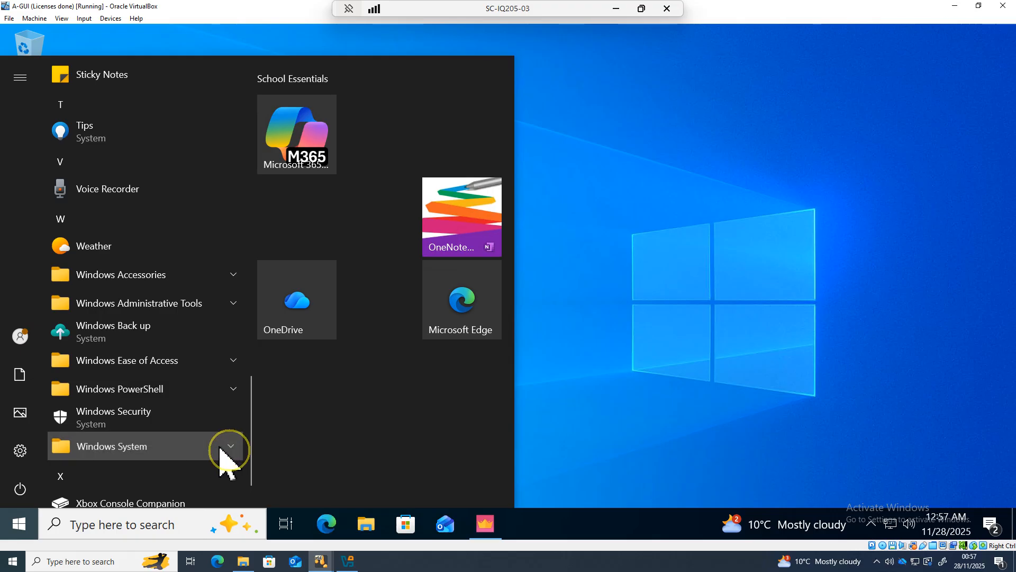
left_click(133, 472)
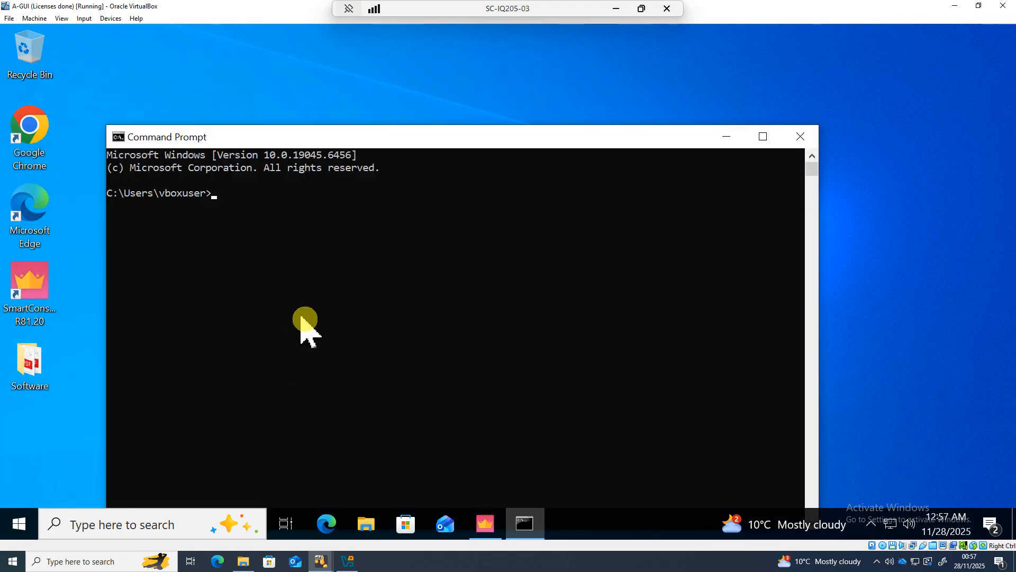
Step: Ping the A-GW gateway at 10.1.1.1 from the command line to test the installed rule
left_click(331, 283)
type("ping")
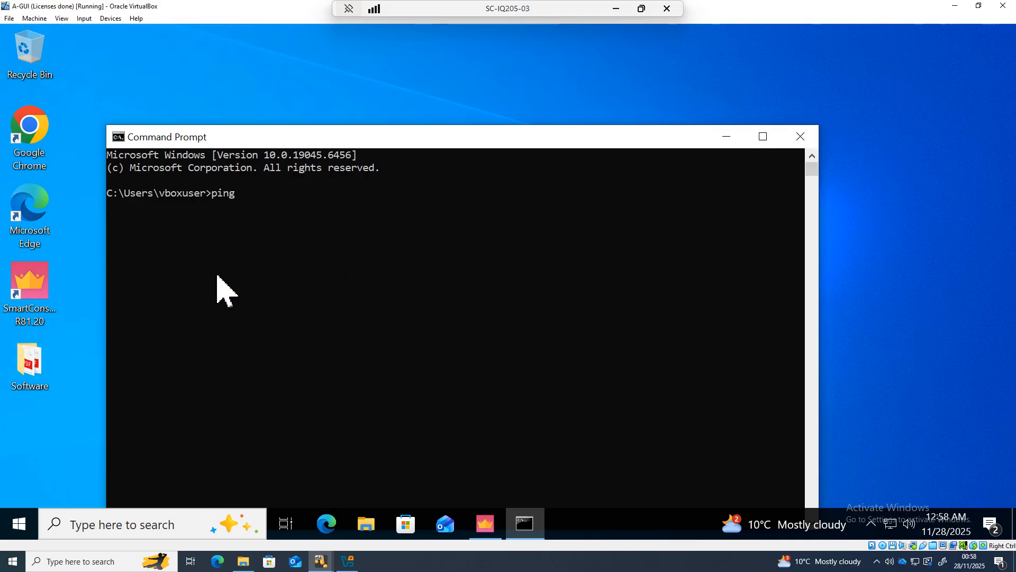
type(" 10")
left_click(220, 278)
type(".1.1.1")
key("Return")
left_click(220, 278)
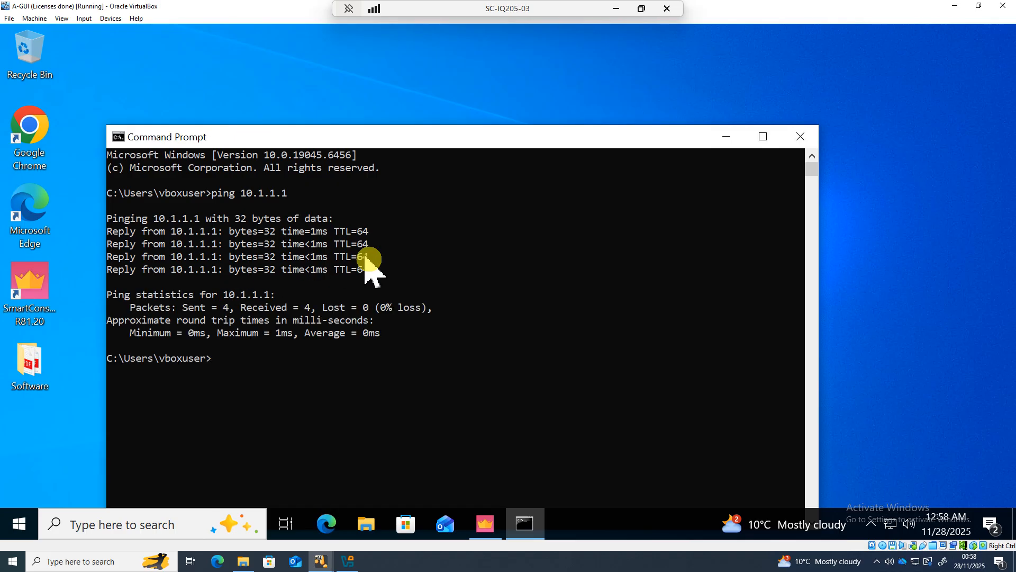
left_click(580, 60)
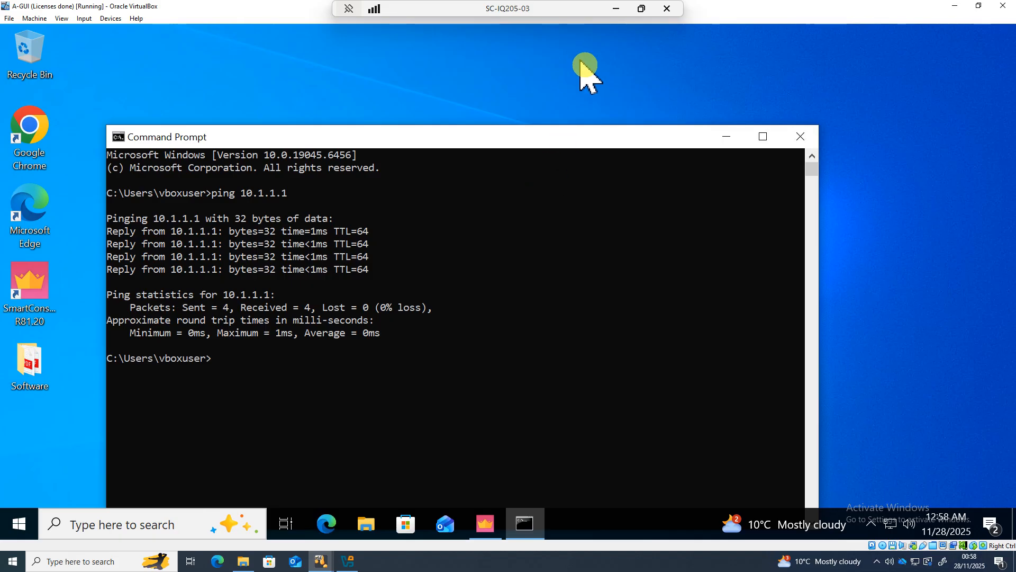
left_click(579, 63)
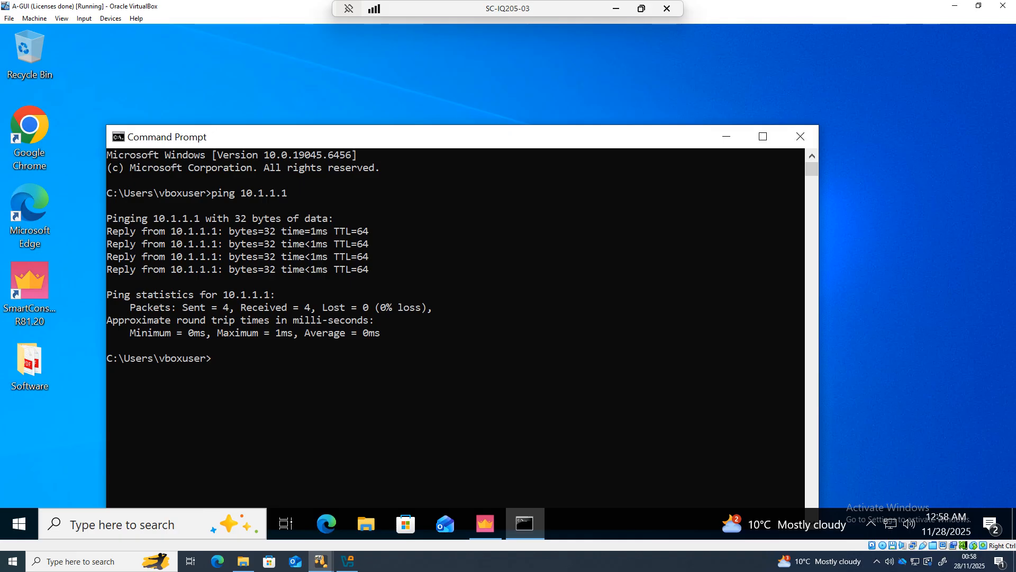
Step: Switch to the ACCA7032 coursework brief in Word, maximize it, and examine the Part 2 tasks and the Securing Enterprise Network diagram
left_click_drag(286, 571, 580, 85)
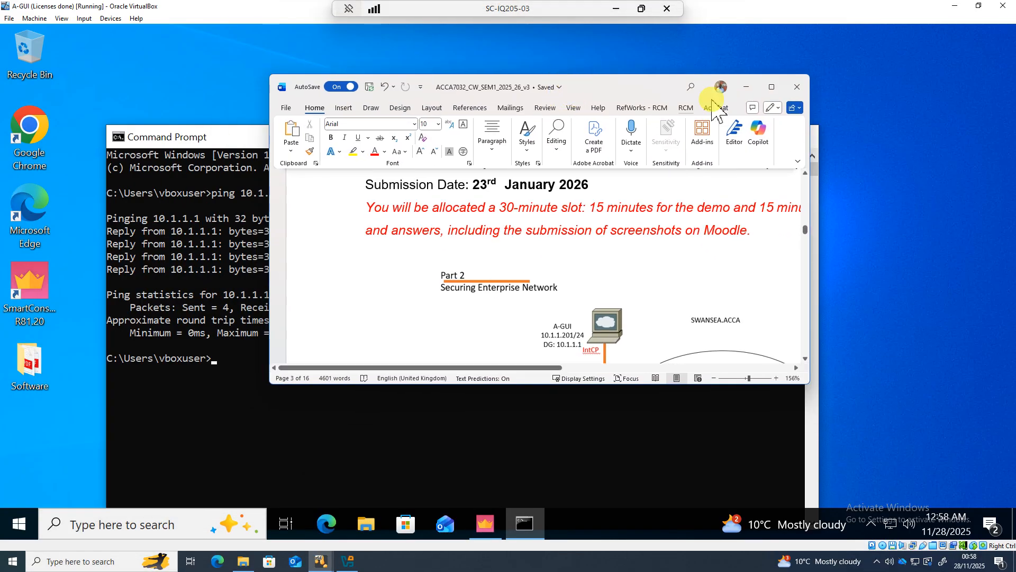
left_click(771, 87)
scroll(683, 270, "down", 5)
scroll(705, 283, "down", 15)
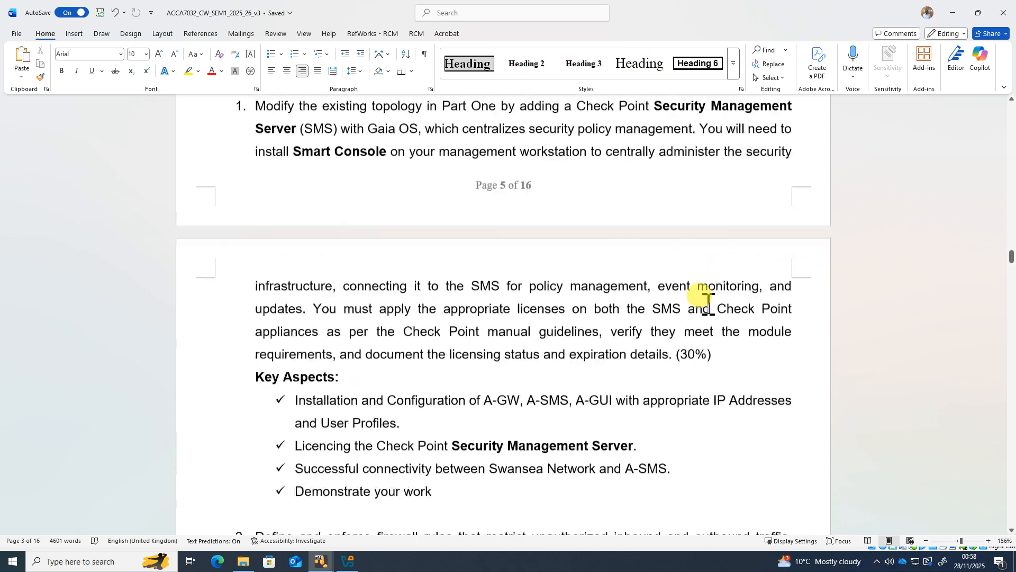
scroll(653, 284, "up", 8)
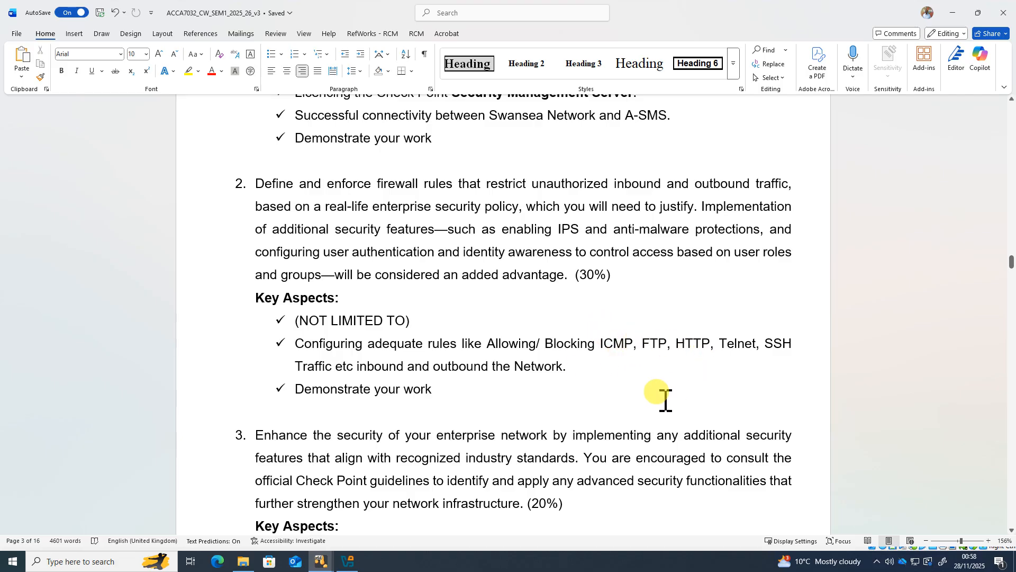
middle_click(681, 360)
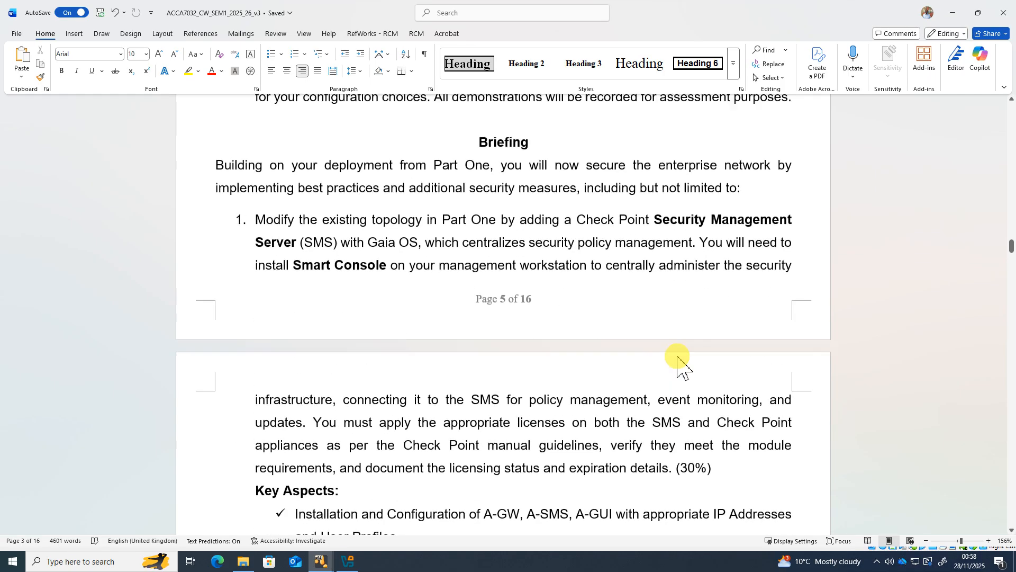
scroll(680, 360, "down", 3)
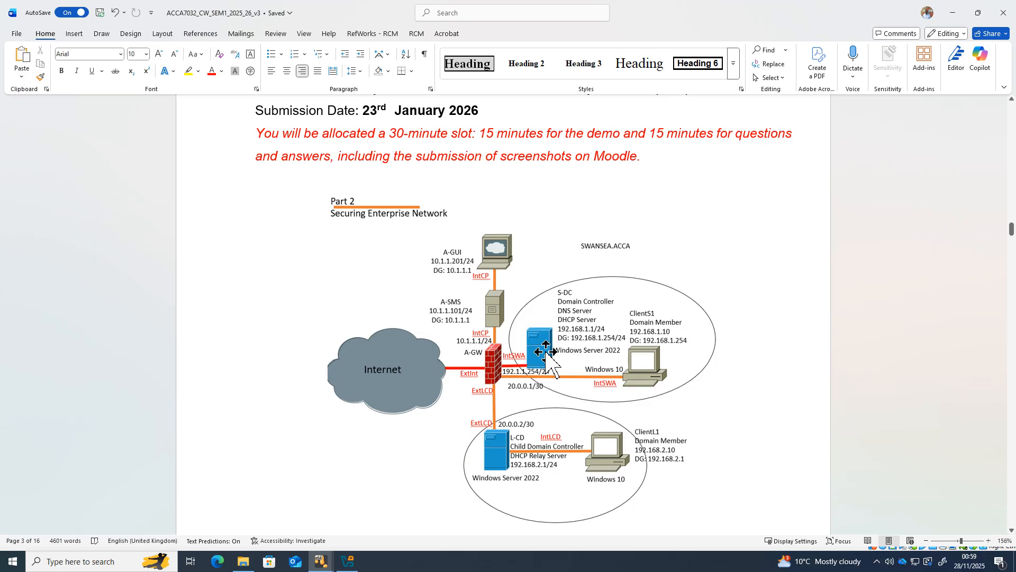
scroll(546, 352, "down", 1)
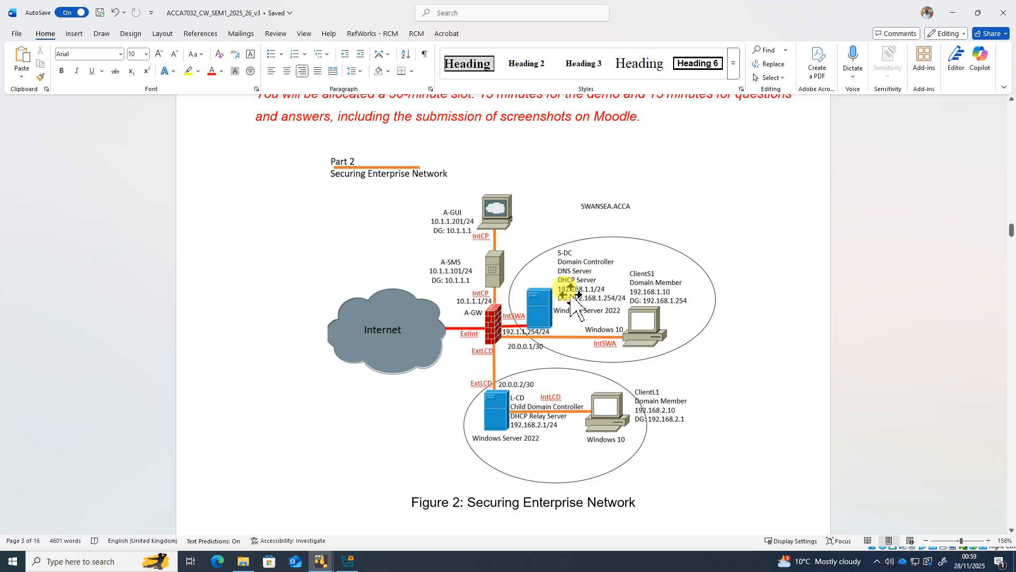
Step: Review the Part 2 briefing's key aspects on firewall rules for ICMP, FTP, HTTP, Telnet and SSH, and minimize the document
scroll(585, 301, "down", 10)
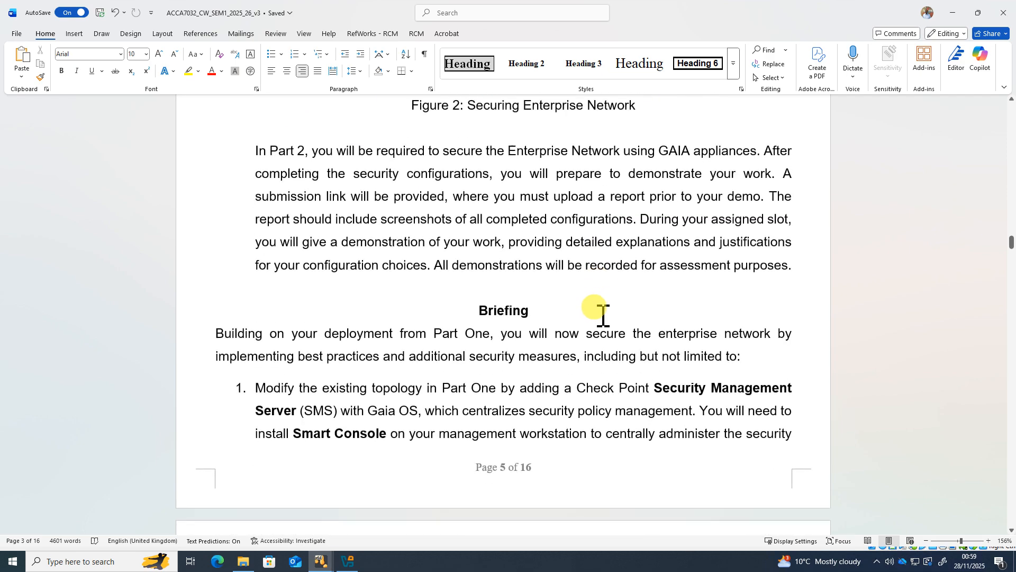
scroll(597, 310, "down", 4)
scroll(602, 296, "down", 3)
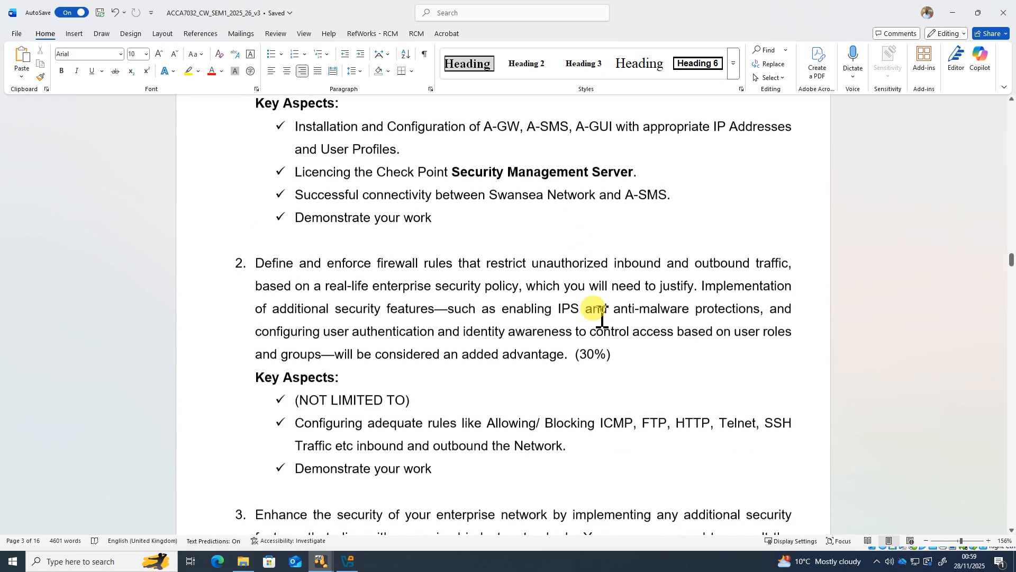
scroll(602, 296, "down", 3)
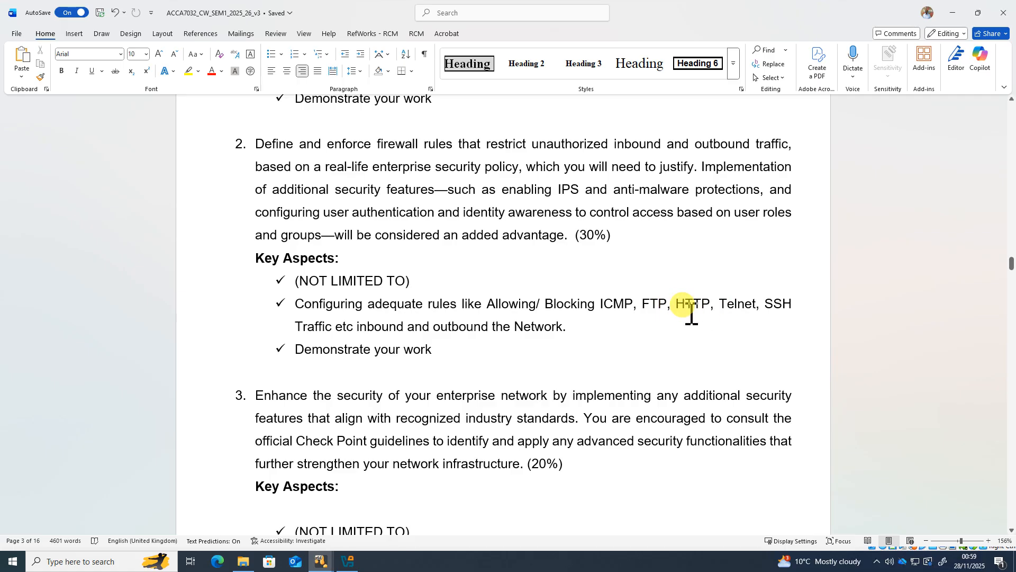
scroll(692, 313, "up", 8)
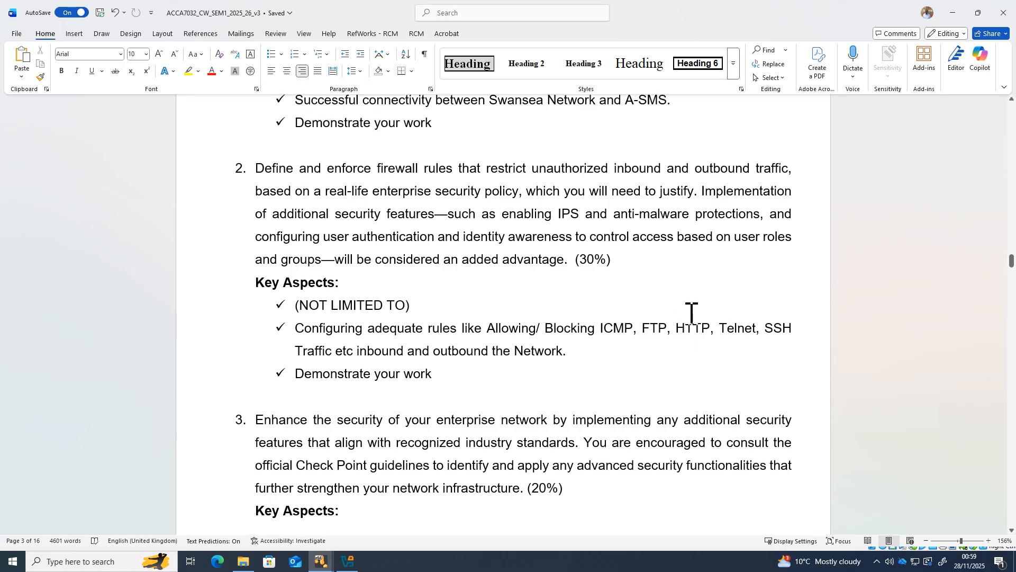
scroll(692, 314, "up", 10)
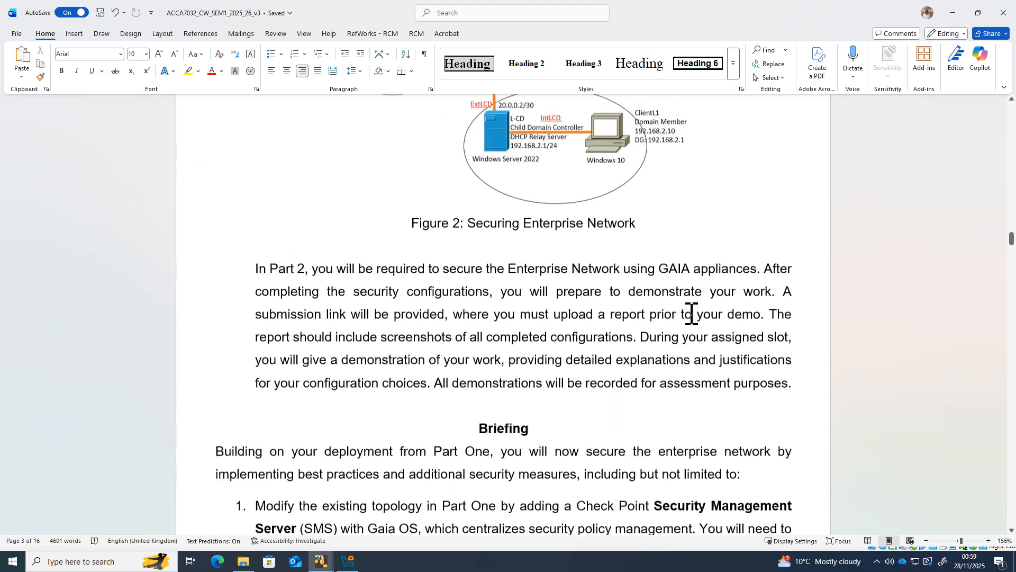
scroll(690, 313, "up", 3)
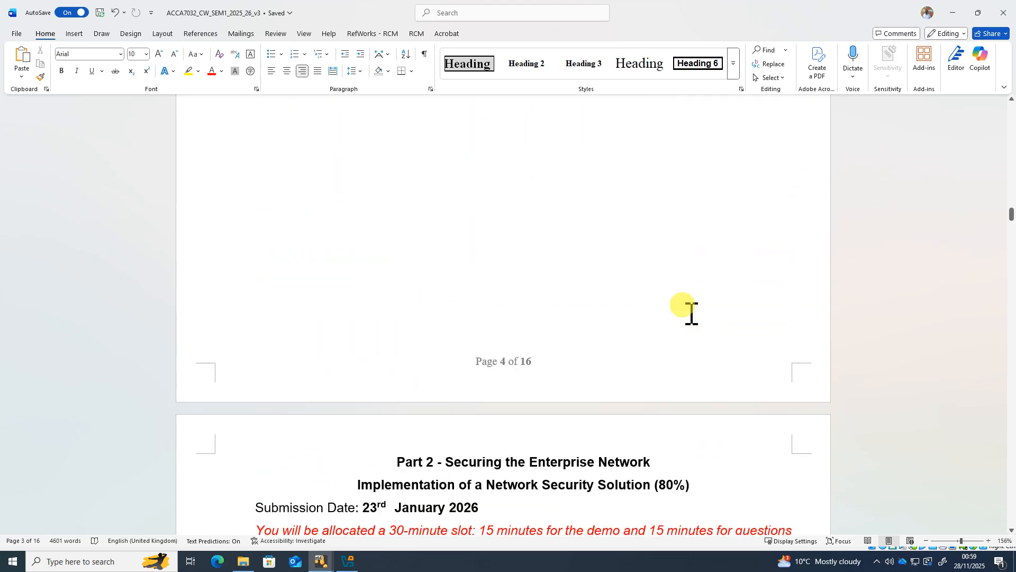
left_click(954, 13)
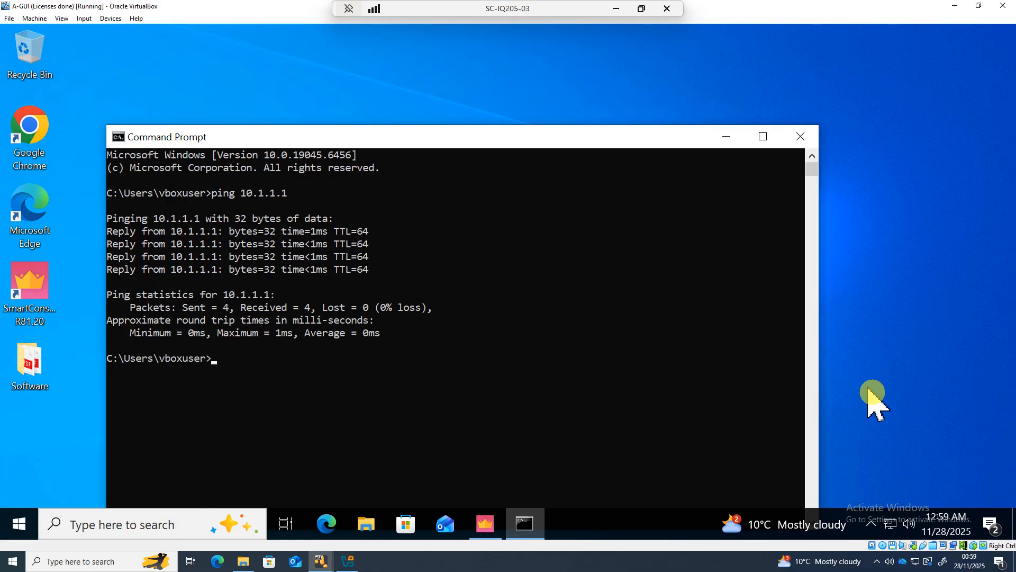